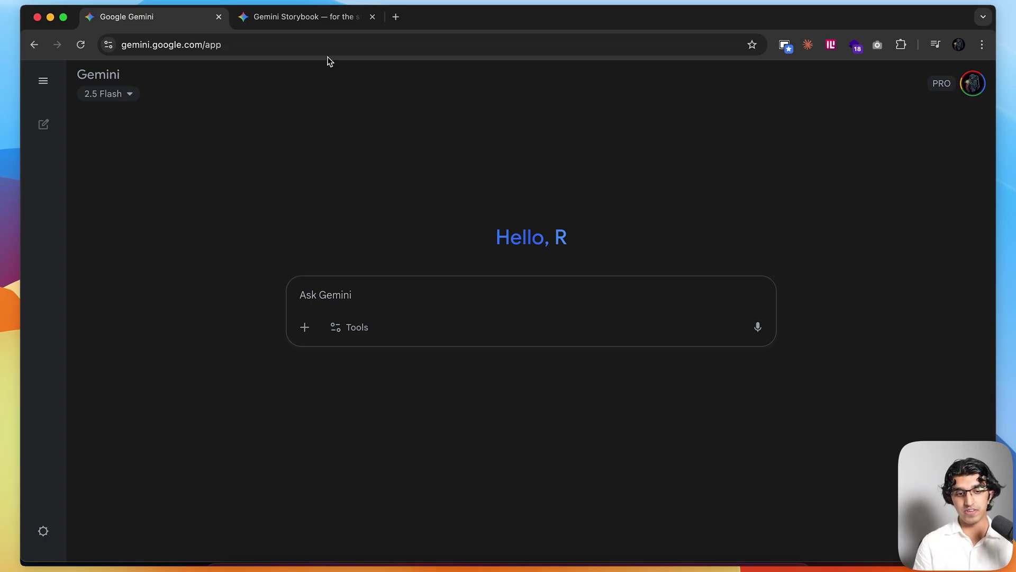
- Examine the Gemini Storybook overview page, including its example uses and the supported story languages
click(307, 21)
scroll(236, 321, down, 20)
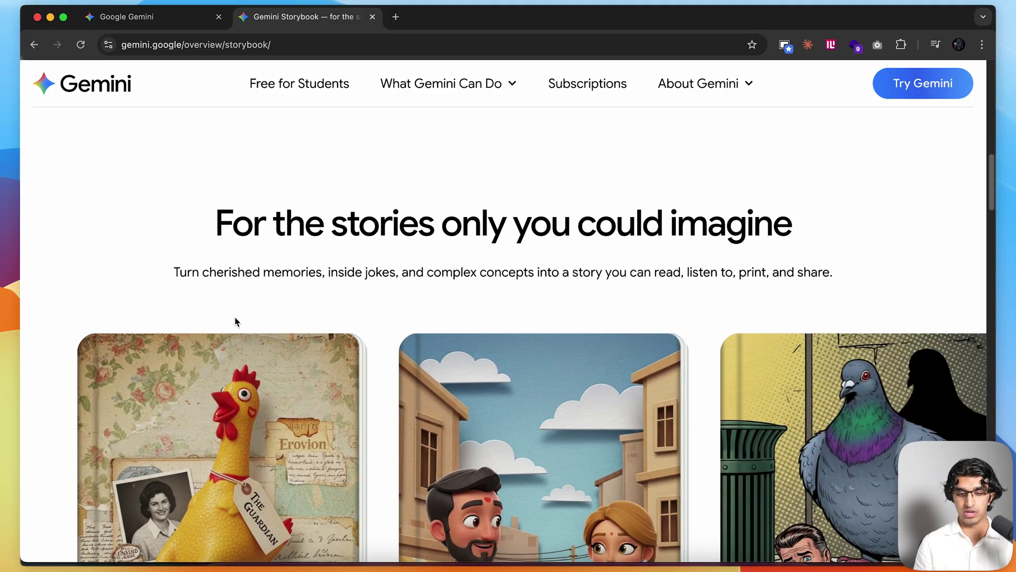
scroll(235, 317, down, 15)
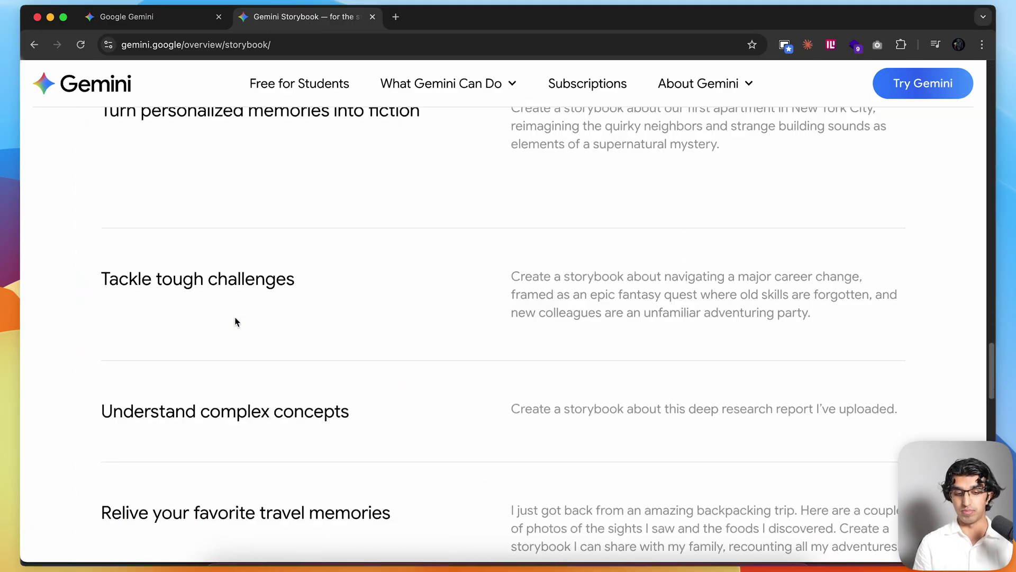
scroll(236, 320, up, 12)
scroll(236, 320, down, 7)
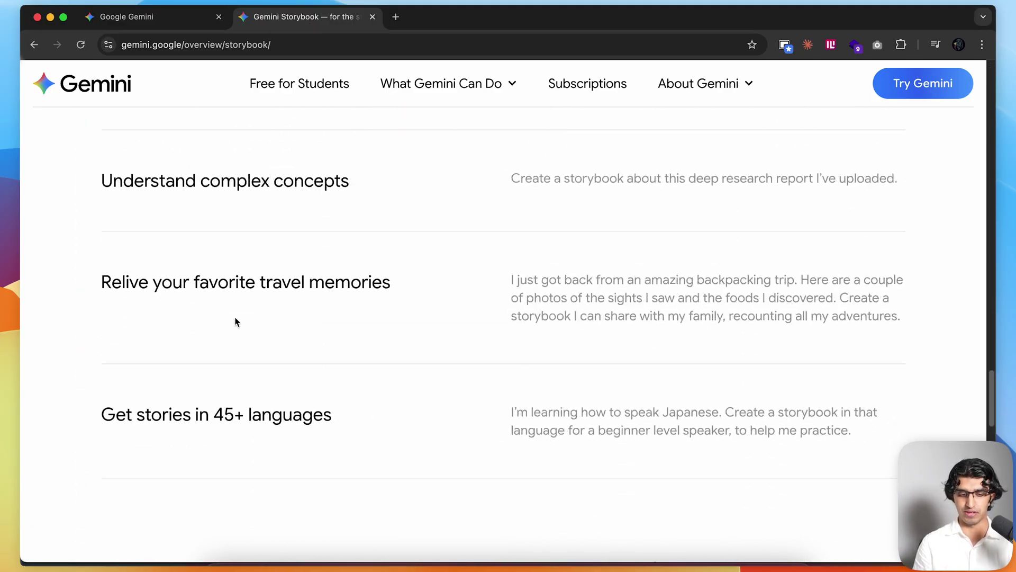
drag(214, 304, 244, 303)
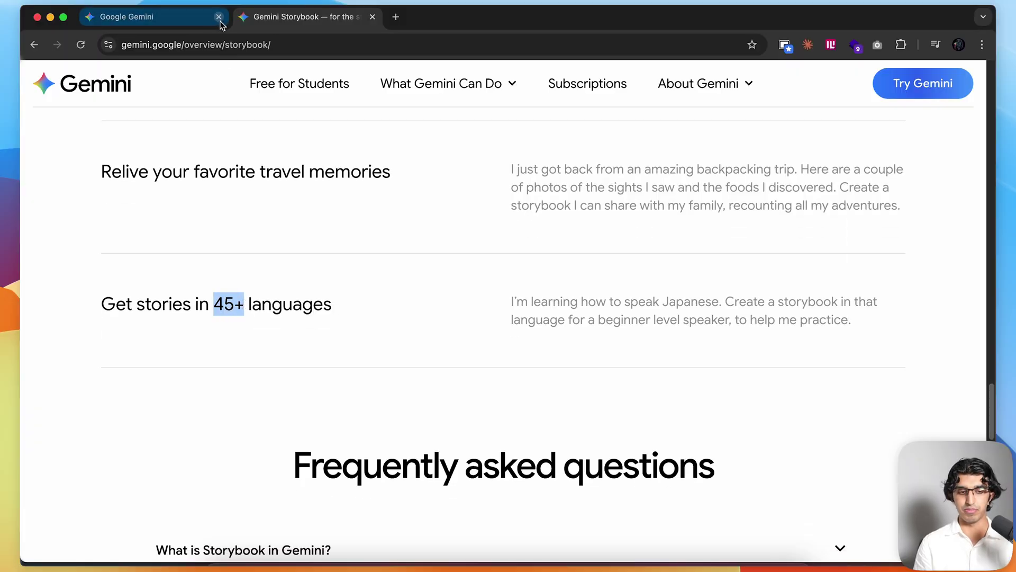
- Ask Gemini by voice for a Japanese storybook about dinosaurs, targeted at about a 7-8 year old level, and submit the prompt
click(185, 21)
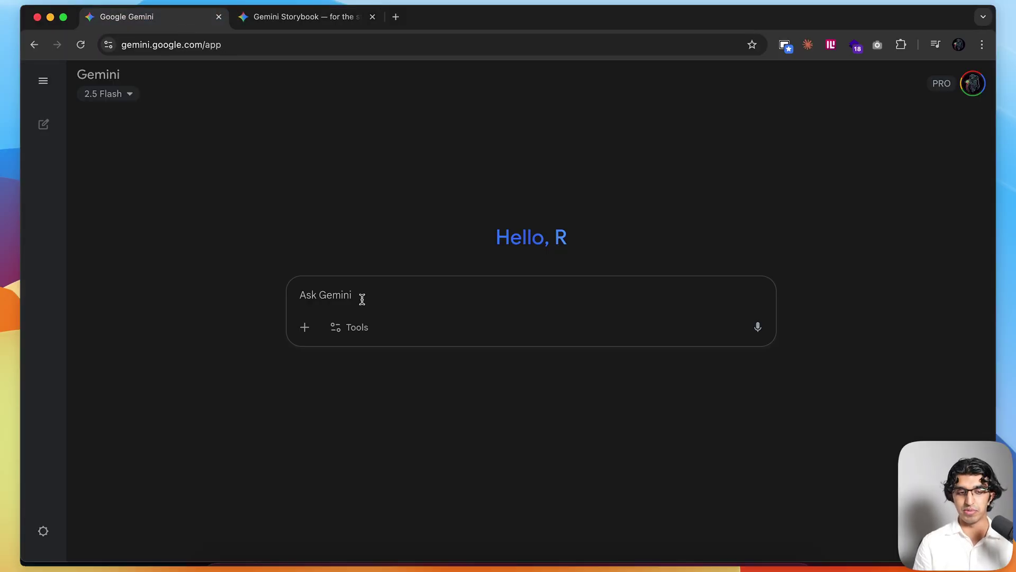
click(758, 327)
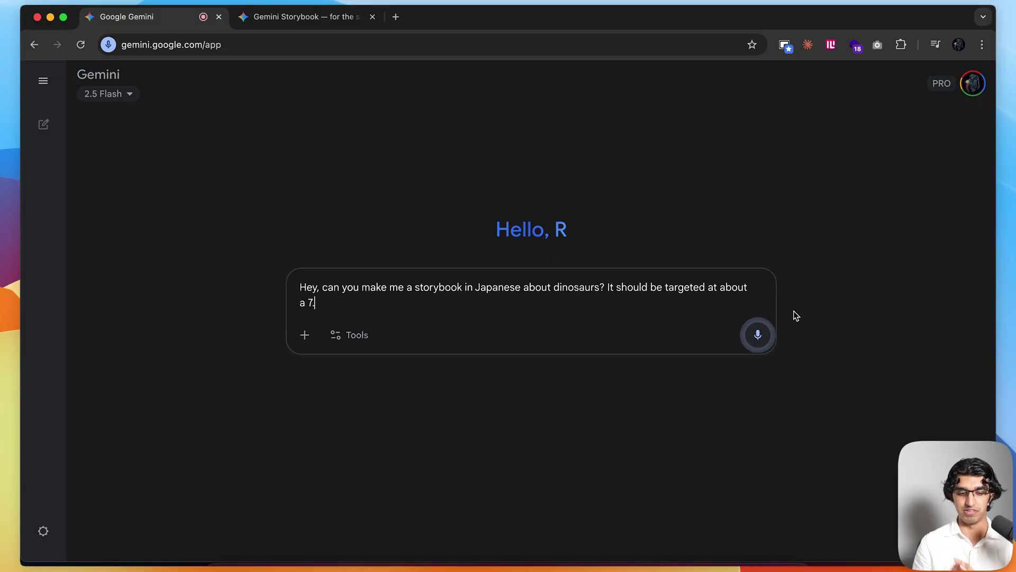
text(-)
key(Return)
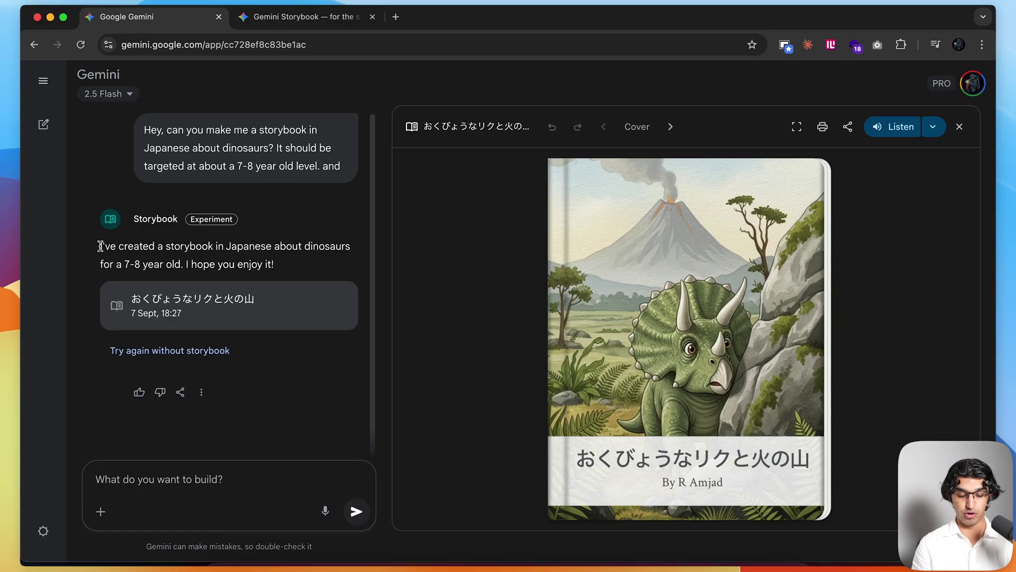
- Read the reply about the generated storybook, turn from the cover to the first page and listen to its narration
drag(100, 253, 332, 266)
click(516, 286)
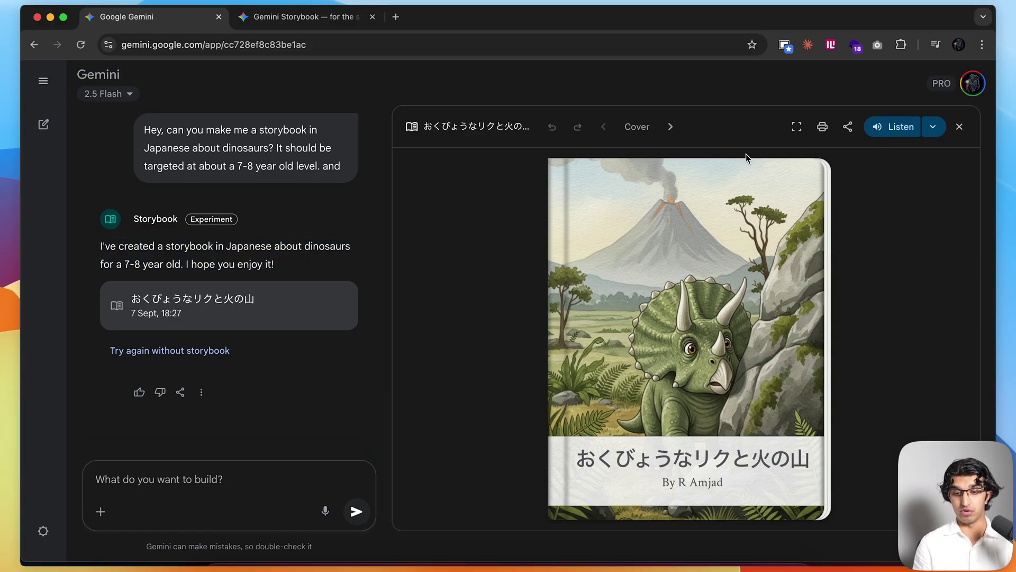
click(671, 127)
click(893, 127)
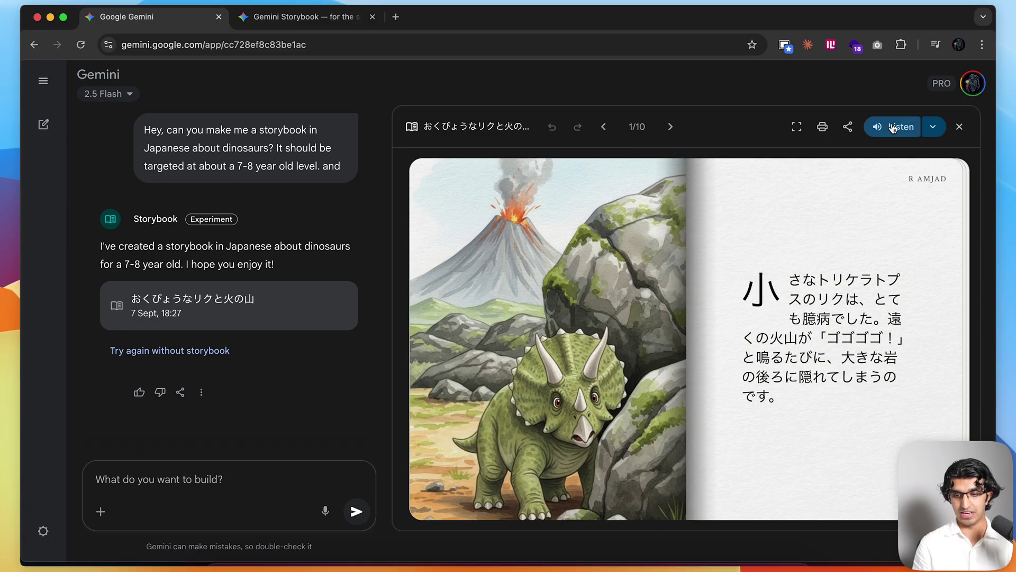
key(XF86AudioRaiseVolume)
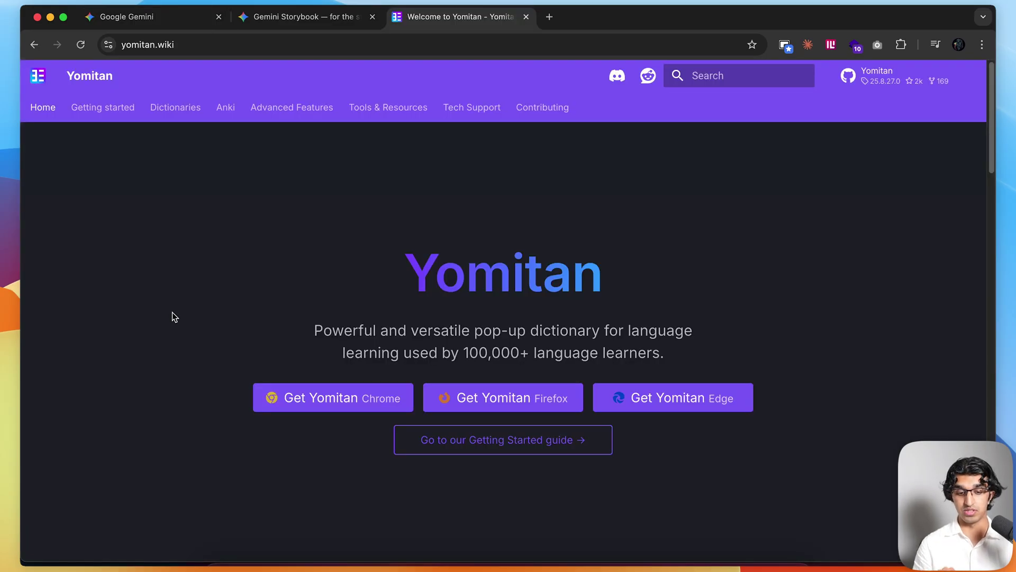
- Return to the Gemini storybook and look up the word 甲羅 on page 3 with the Yomitan pop-up dictionary
click(149, 19)
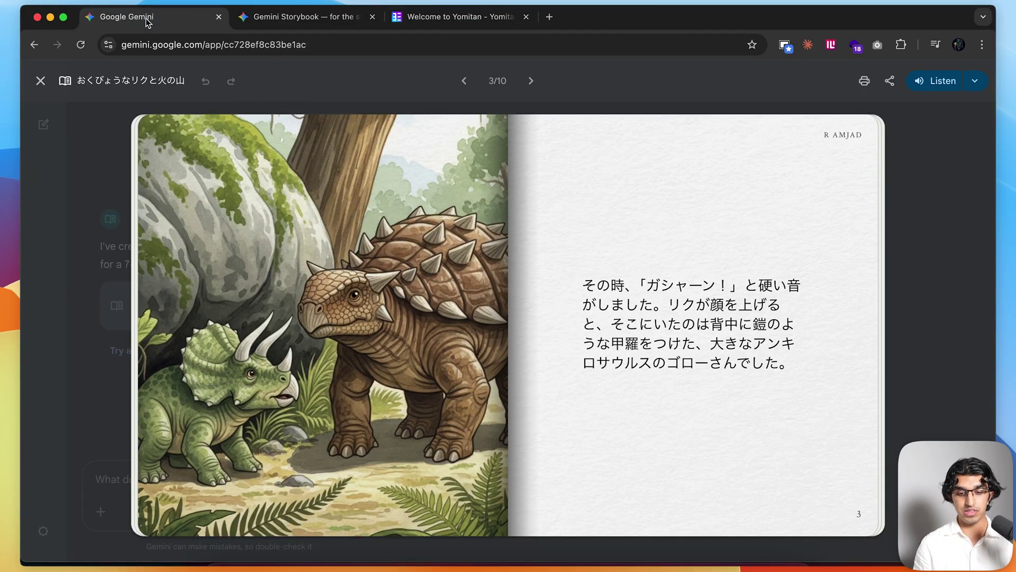
key(shift)
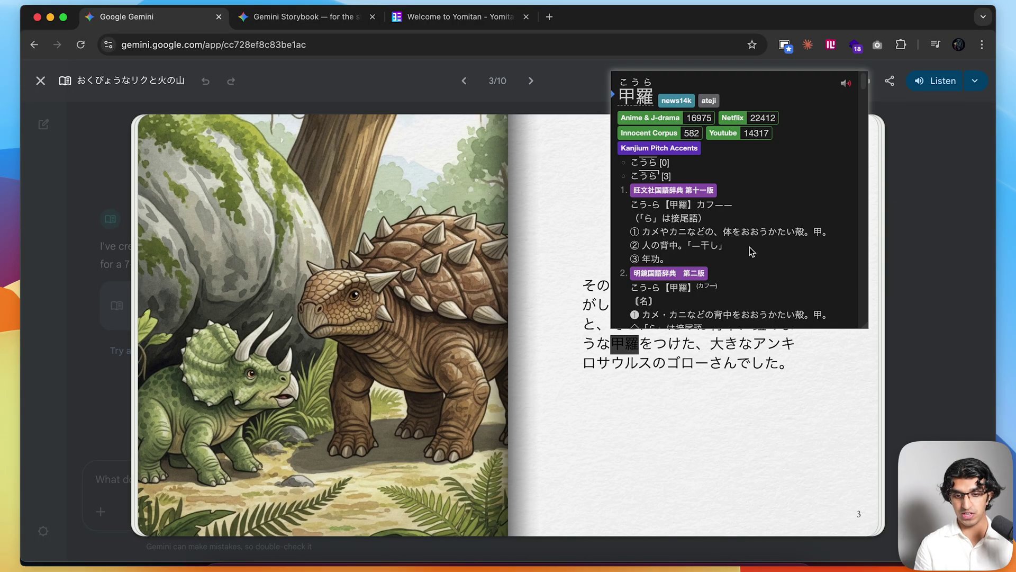
scroll(749, 246, down, 5)
scroll(749, 246, down, 3)
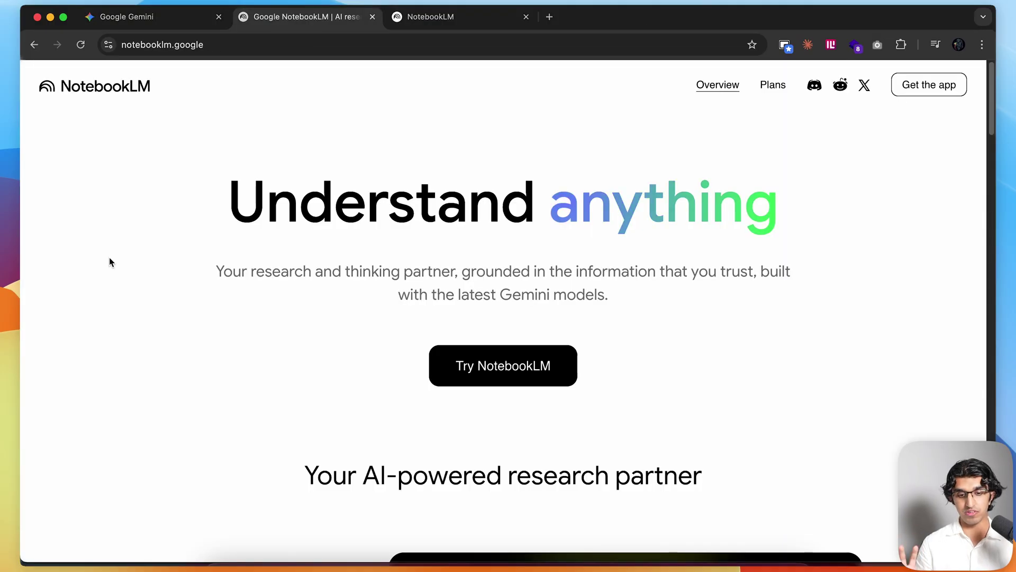
- Examine the NotebookLM overview page and the headline of the blog article about Audio Overviews in over 50 languages
scroll(109, 258, down, 15)
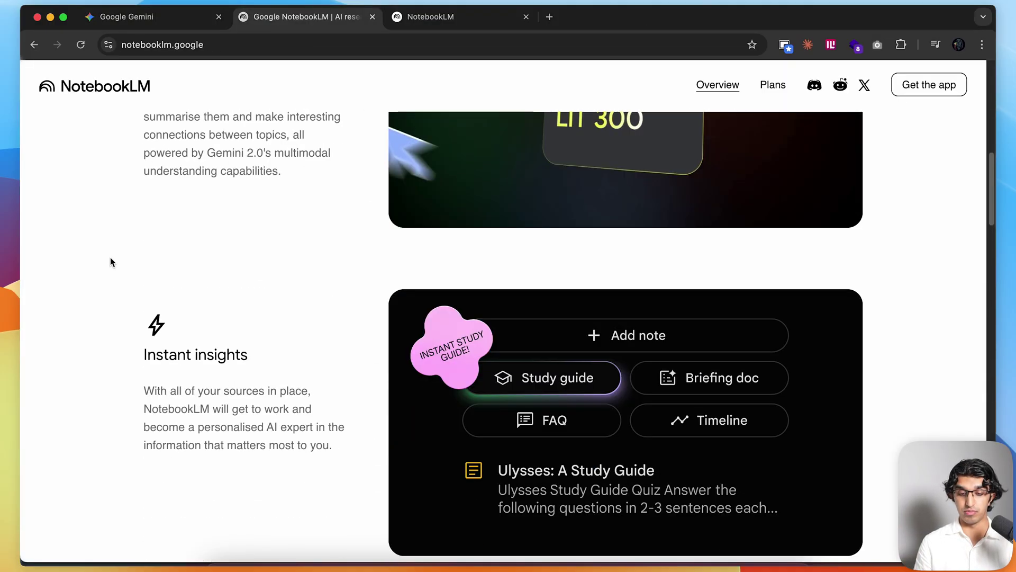
scroll(110, 259, down, 15)
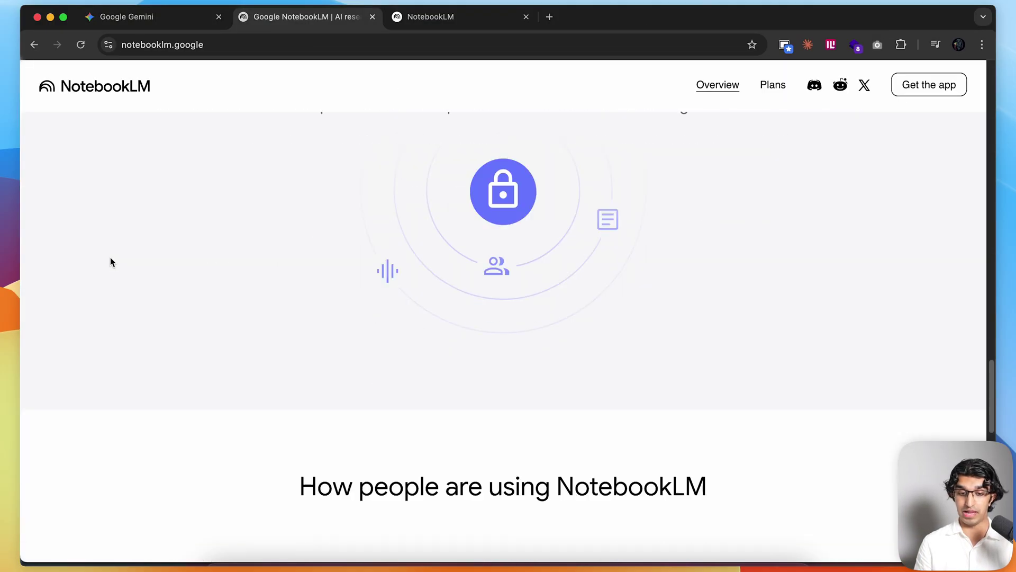
scroll(110, 257, down, 5)
scroll(113, 259, up, 20)
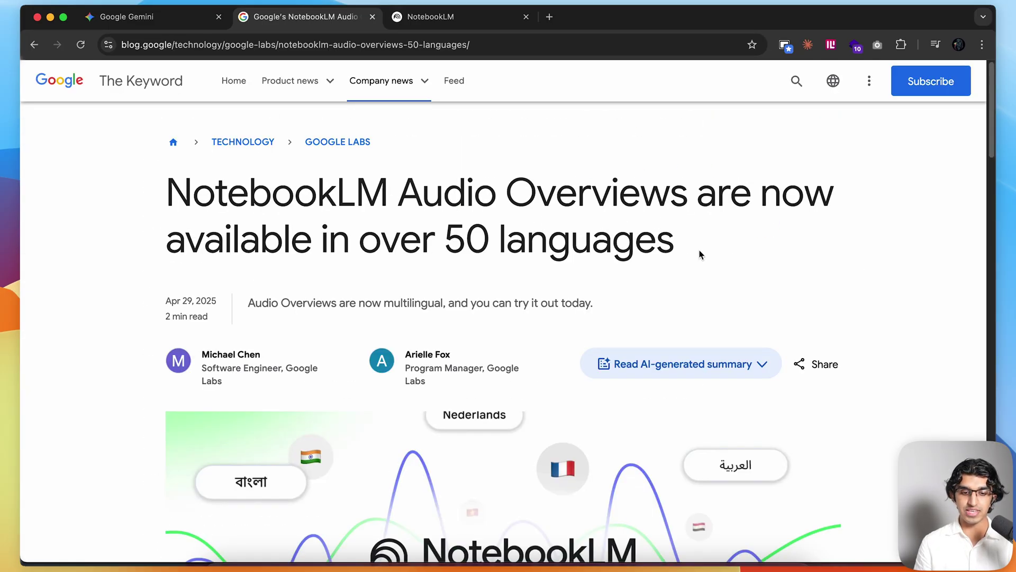
drag(699, 254, 106, 207)
click(126, 294)
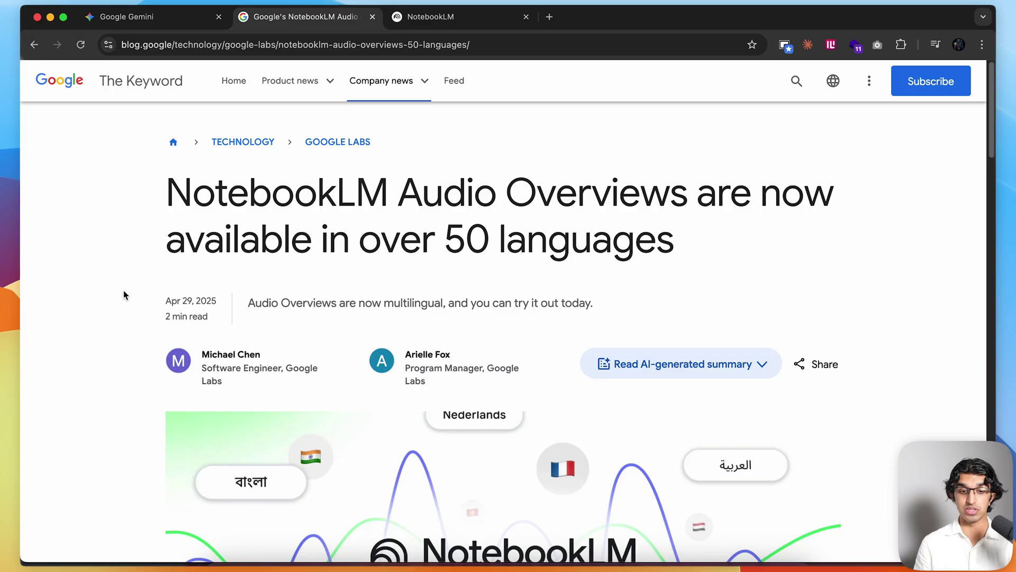
- Switch to NotebookLM, create a new notebook and review the options for adding sources
click(462, 13)
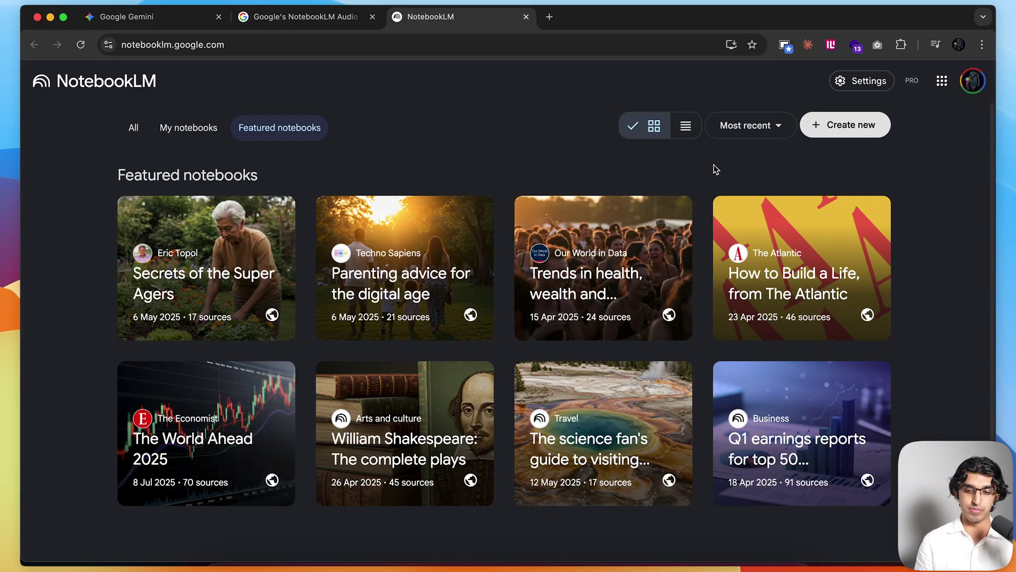
click(858, 129)
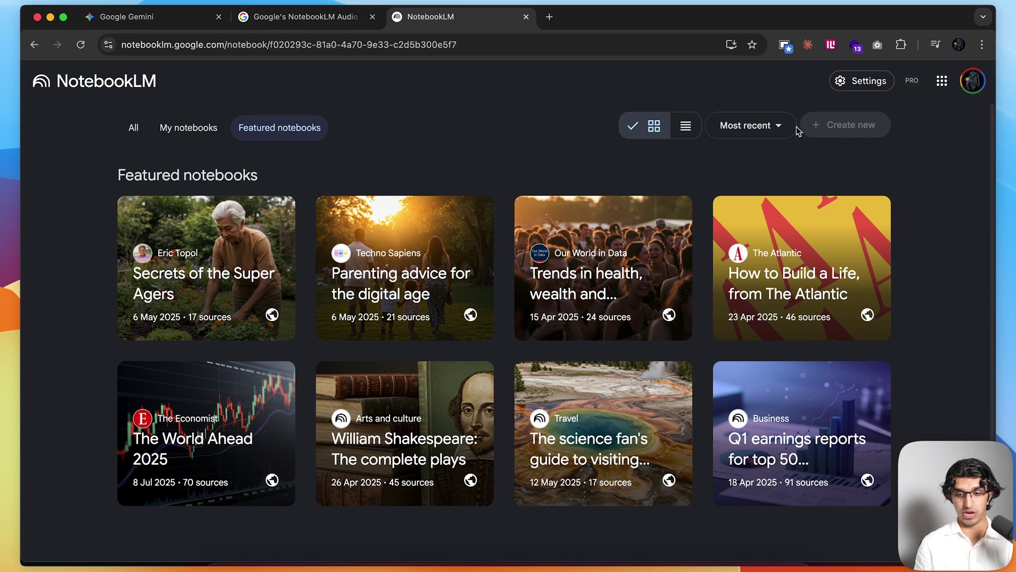
scroll(647, 383, down, 2)
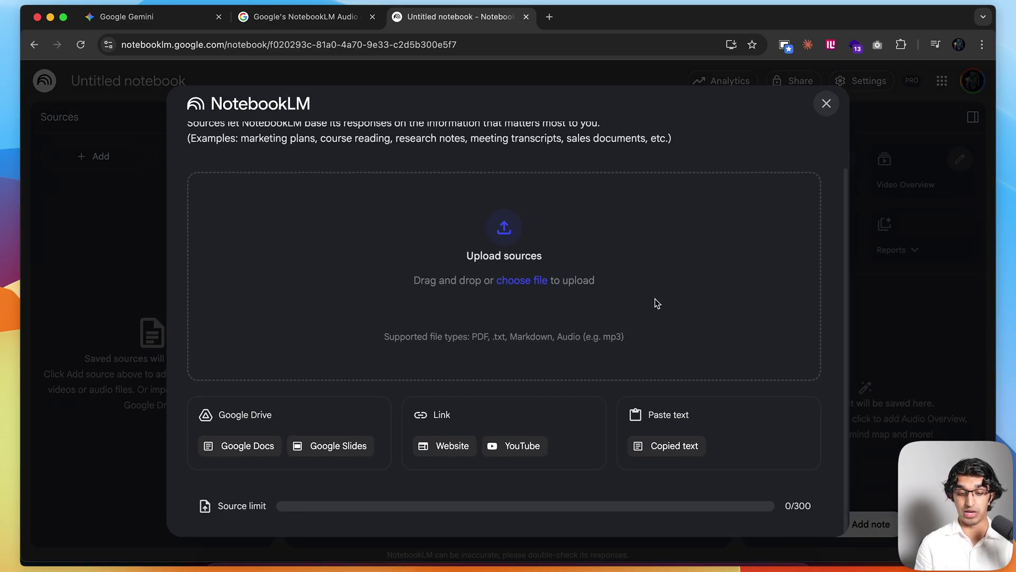
scroll(785, 343, up, 2)
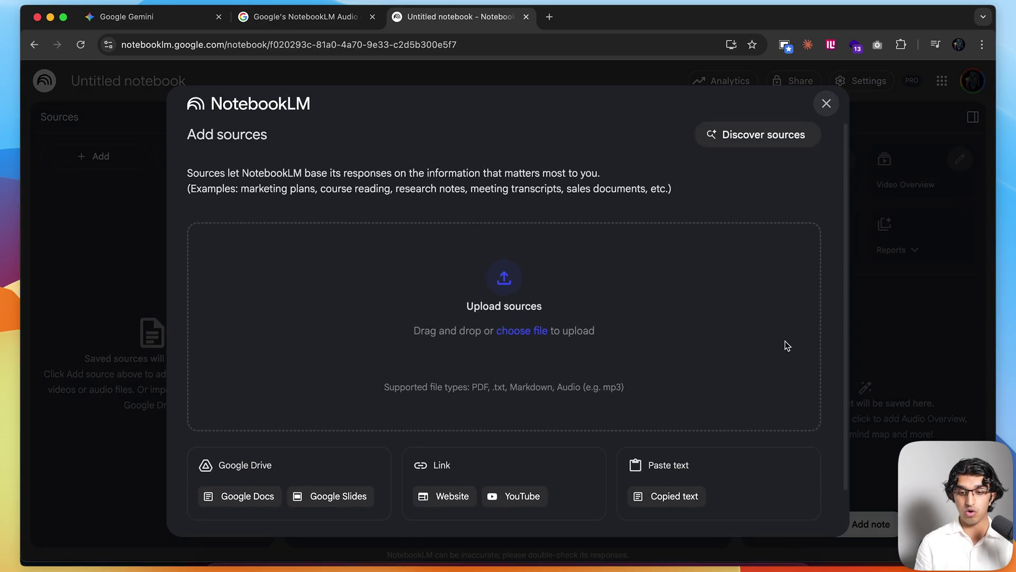
- Discover sources for the notebook on the topic 生成AI一番大切なこと
click(748, 140)
text(seisei)
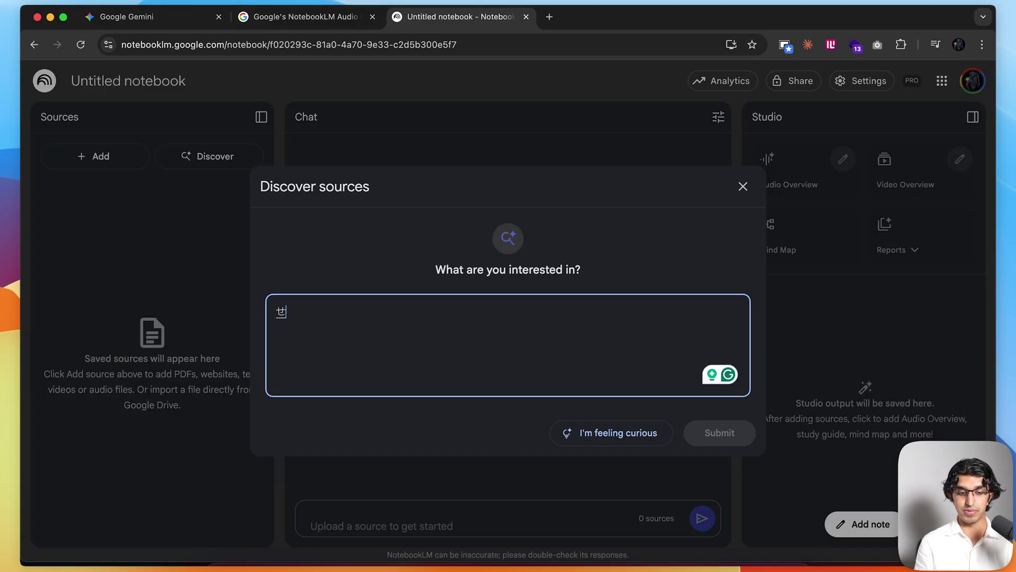
key(space)
key(space)
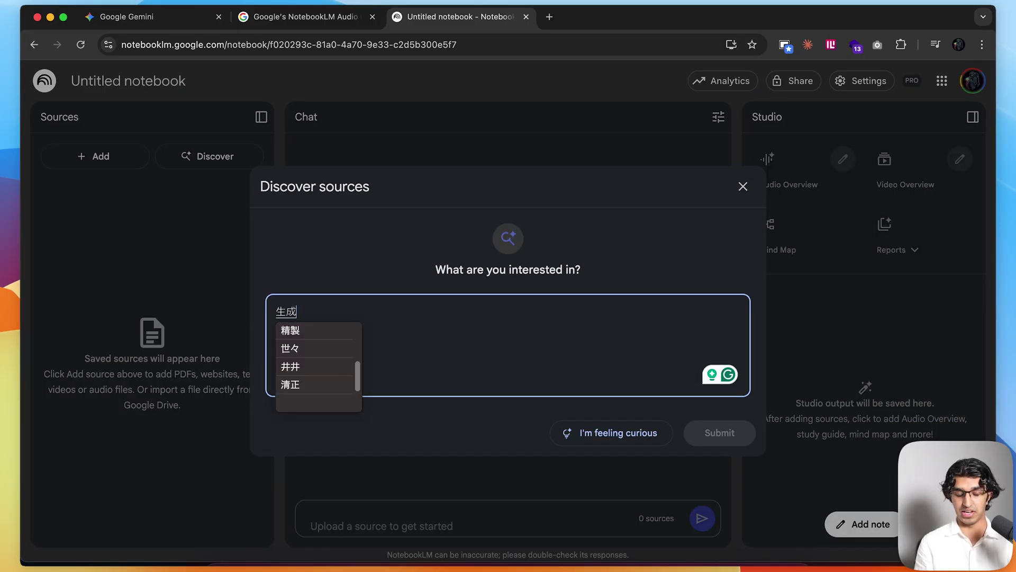
text(AI)
key(Return)
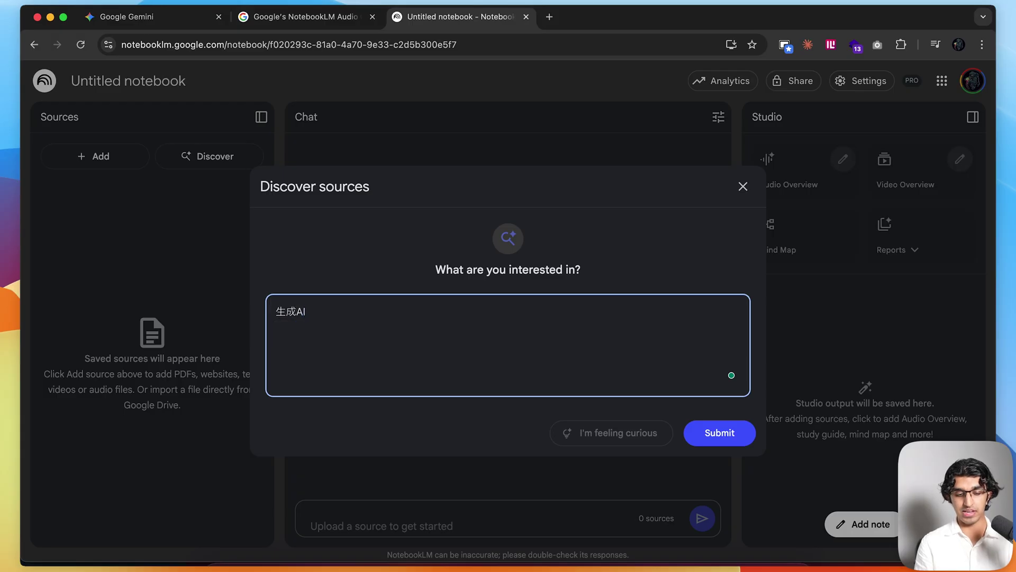
text(ichibantaisetsunakoto)
key(space)
key(Return)
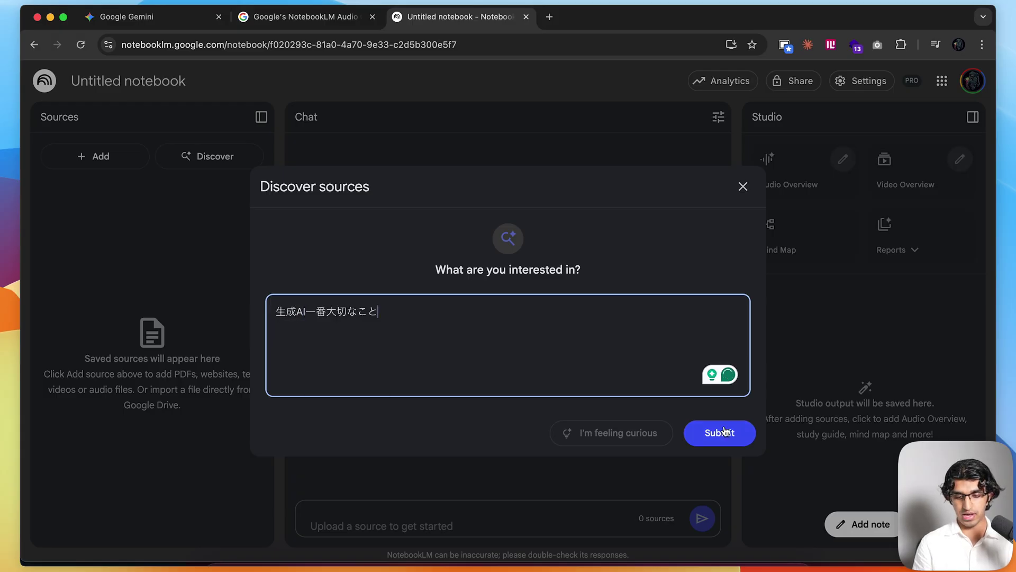
click(725, 430)
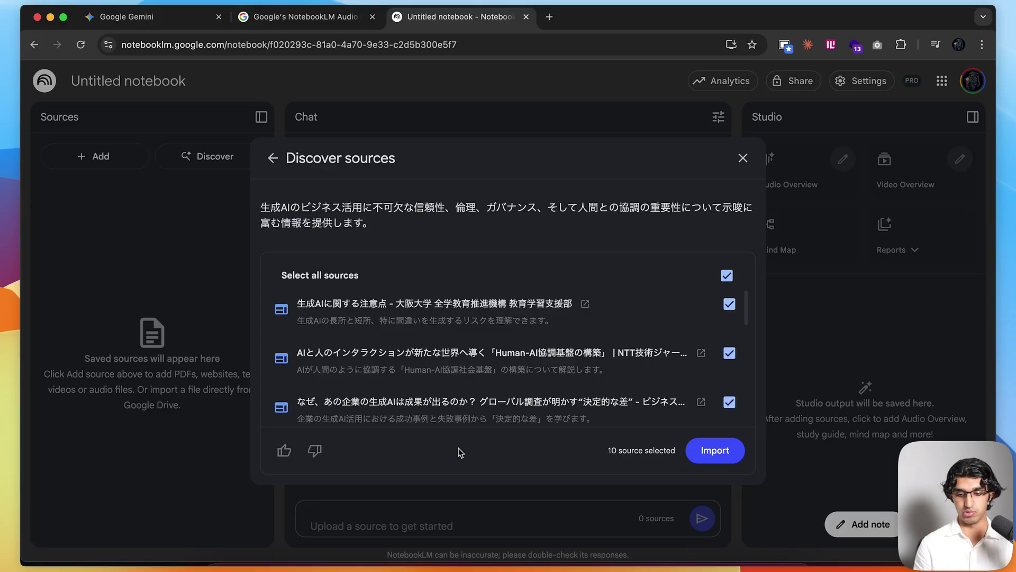
- Review the discovered sources and import all of them into the notebook
scroll(473, 325, down, 5)
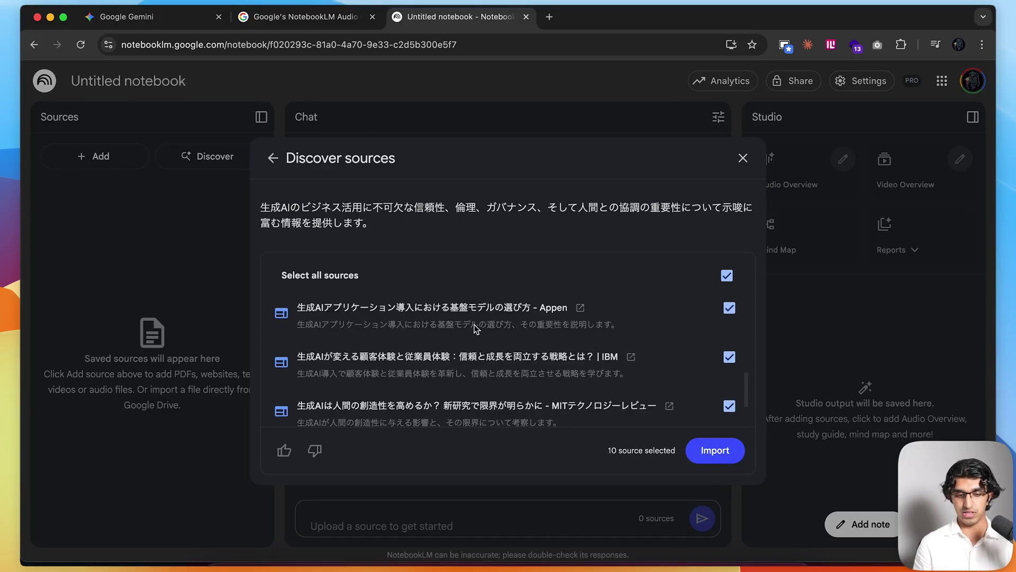
scroll(474, 325, up, 5)
click(720, 449)
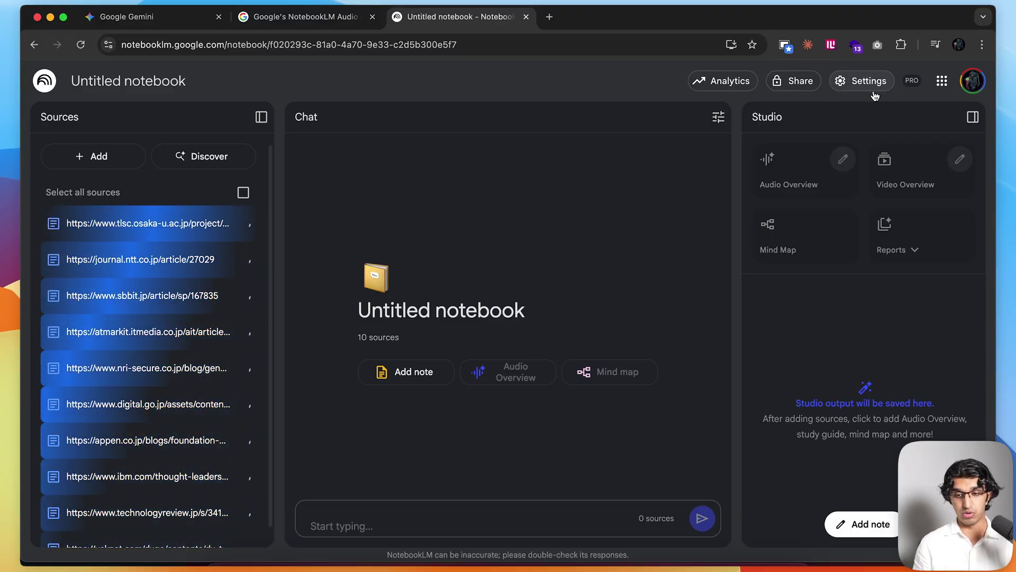
- Choose 日本語 as the output language override for NotebookLM and save the setting
click(853, 88)
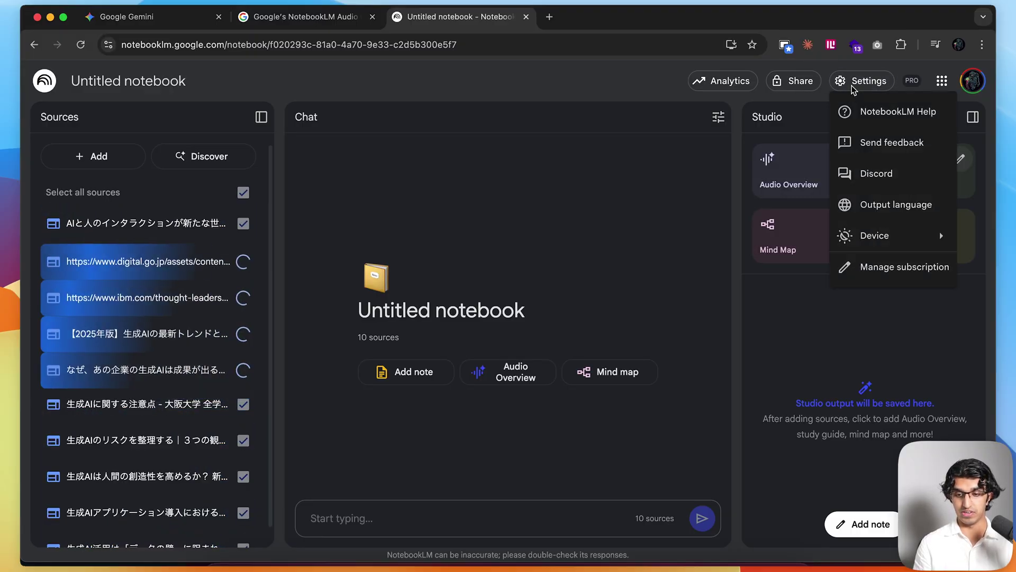
click(857, 204)
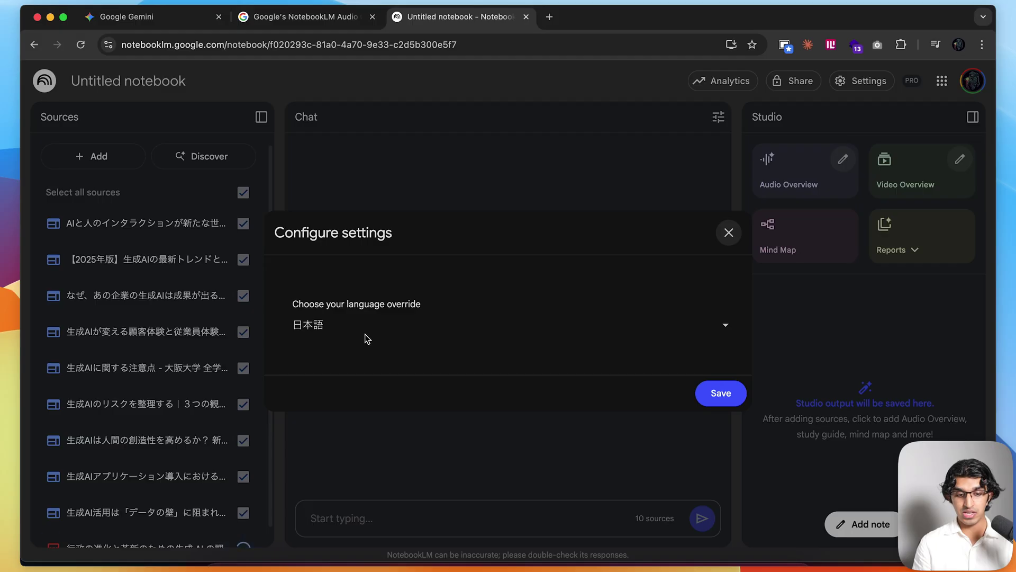
click(376, 324)
scroll(430, 408, up, 5)
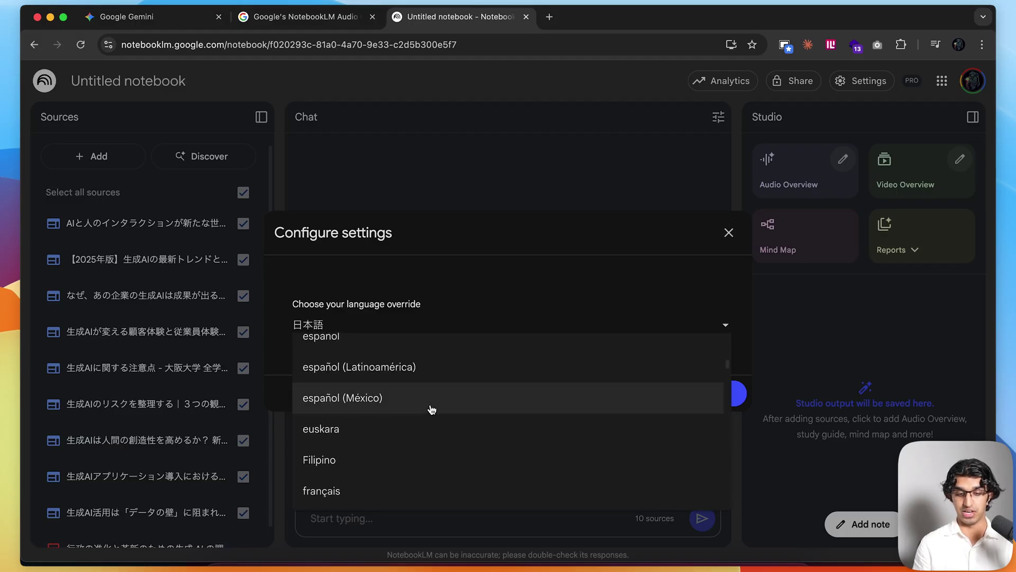
scroll(432, 409, up, 5)
scroll(432, 409, down, 20)
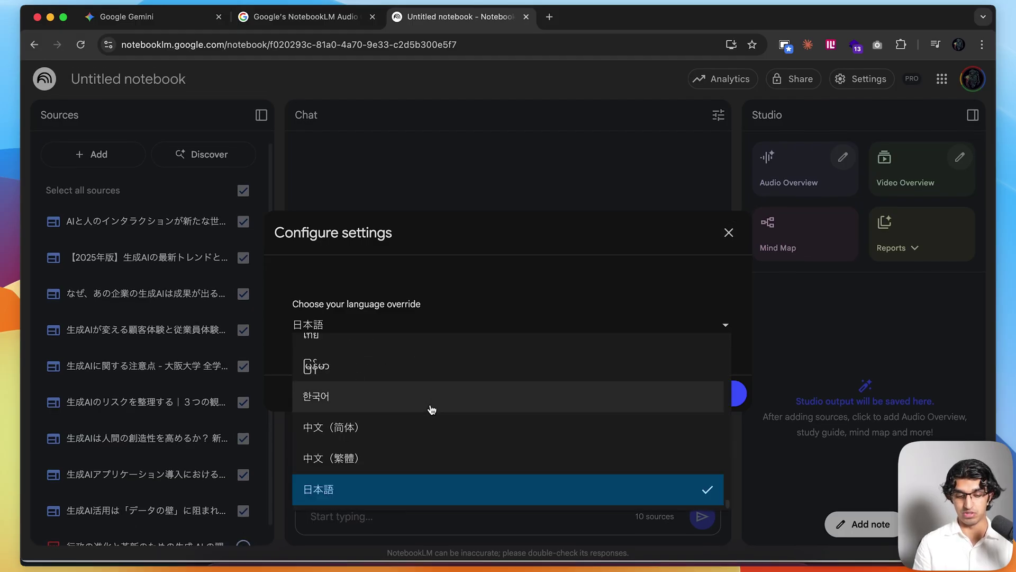
click(347, 487)
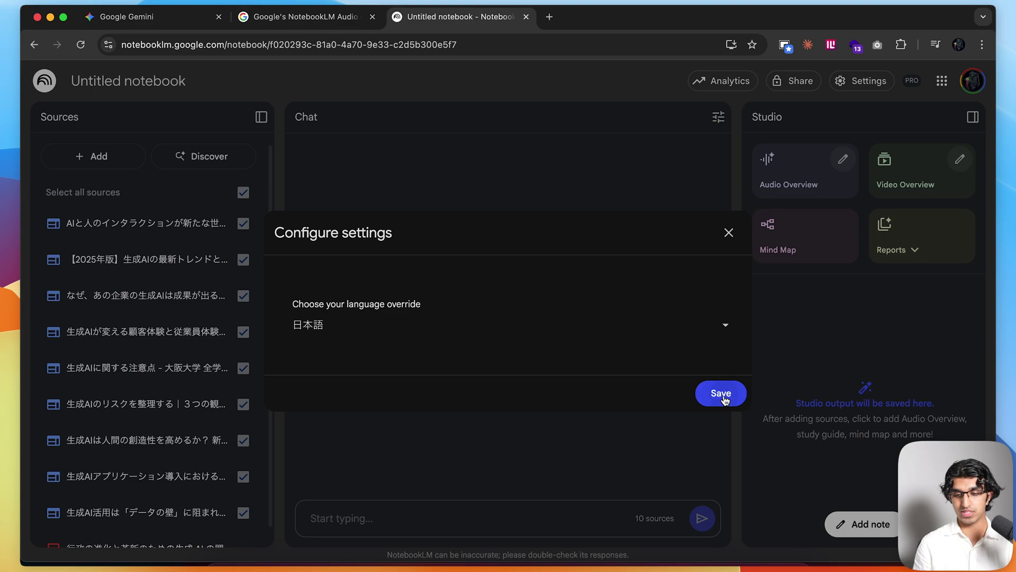
click(723, 397)
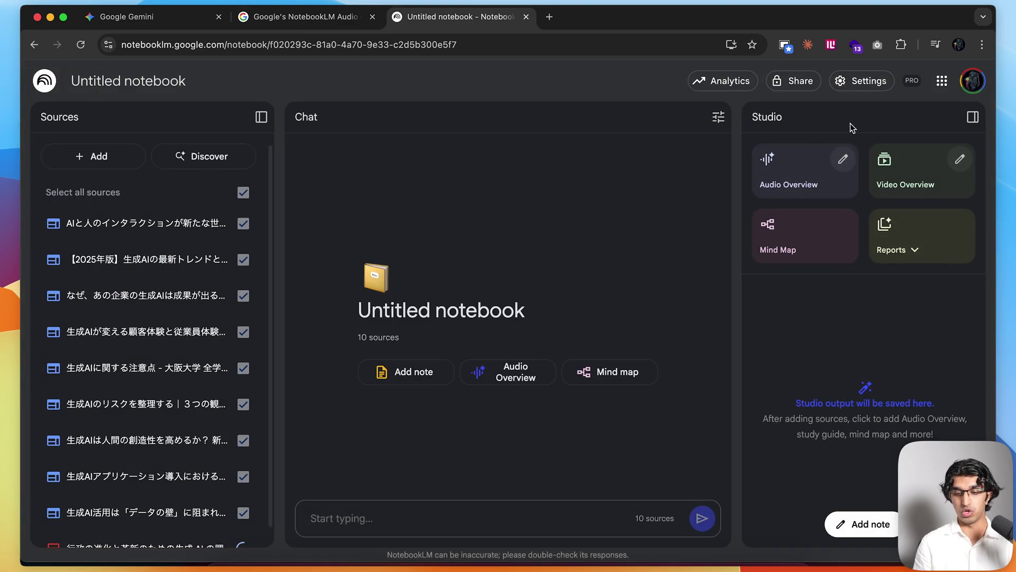
- Open the Audio Overview customisation, try the available formats and lengths, and settle on Deep dive with the Default length
click(842, 162)
scroll(511, 365, down, 2)
scroll(577, 339, up, 2)
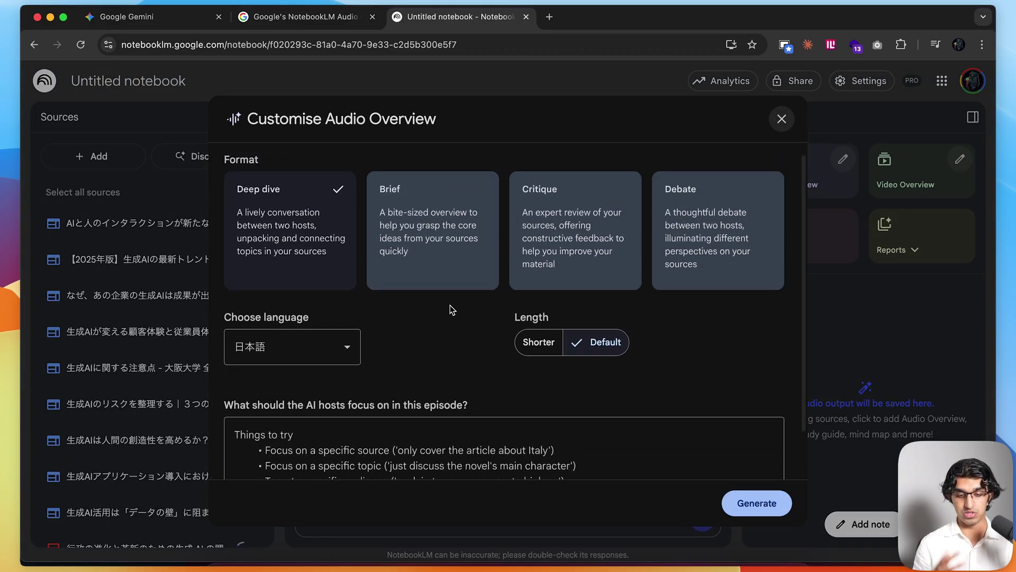
click(434, 211)
click(575, 229)
click(719, 238)
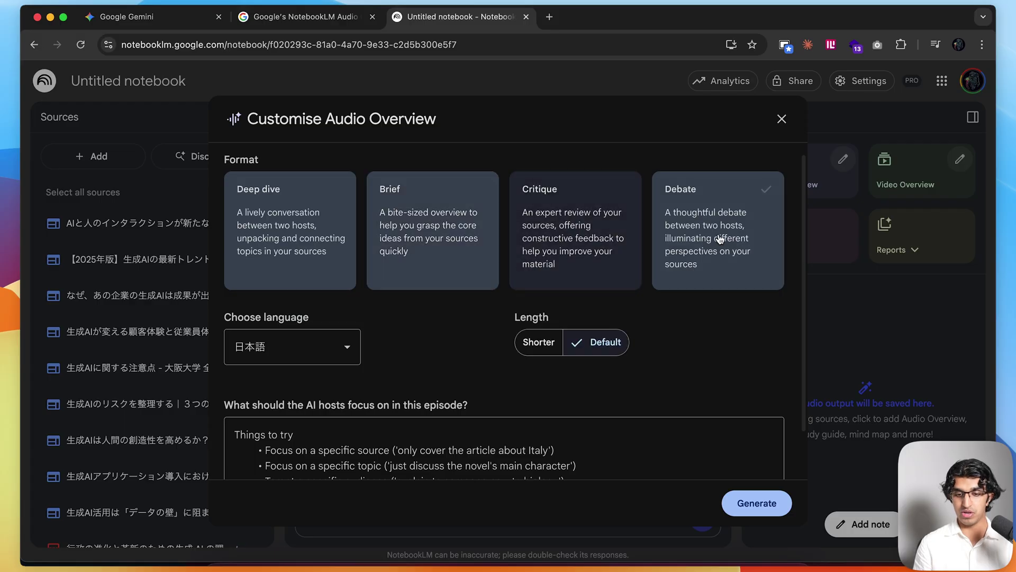
click(286, 245)
click(543, 346)
click(609, 347)
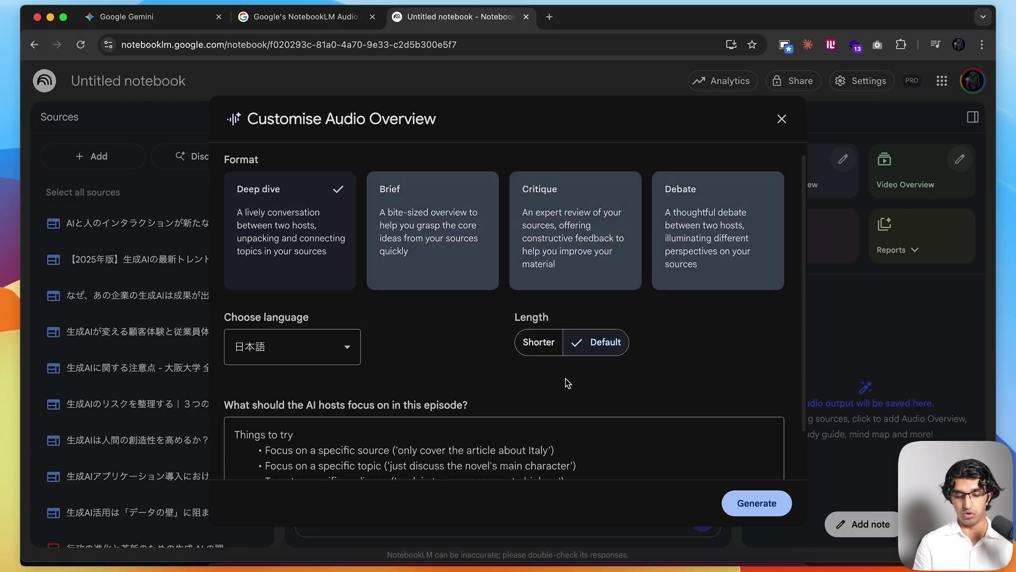
- Keep 日本語 as the episode language, set the hosts' focus to "Explain it as you would to a 5 year old" and generate the Audio Overview
scroll(565, 378, down, 1)
click(341, 296)
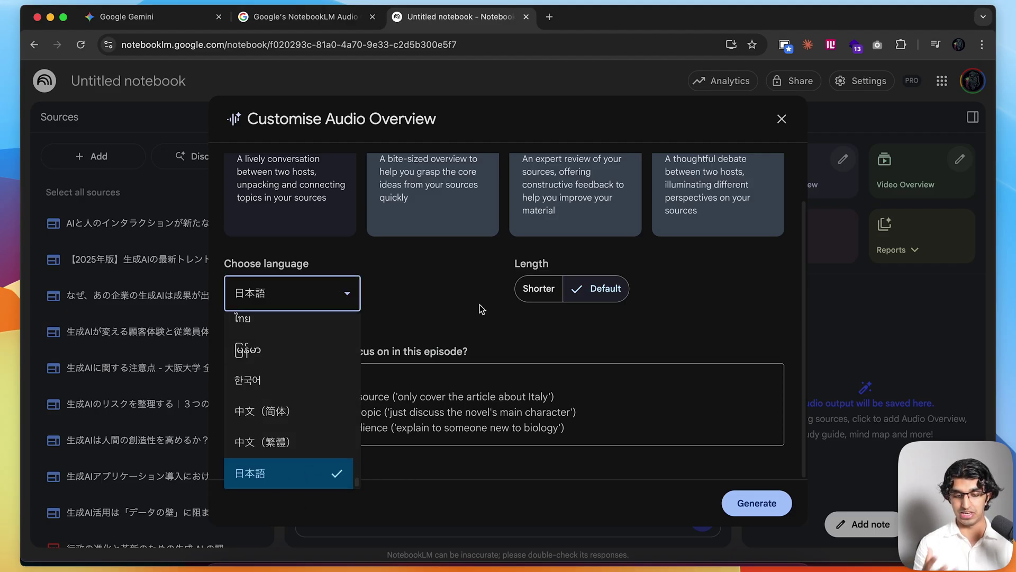
click(428, 411)
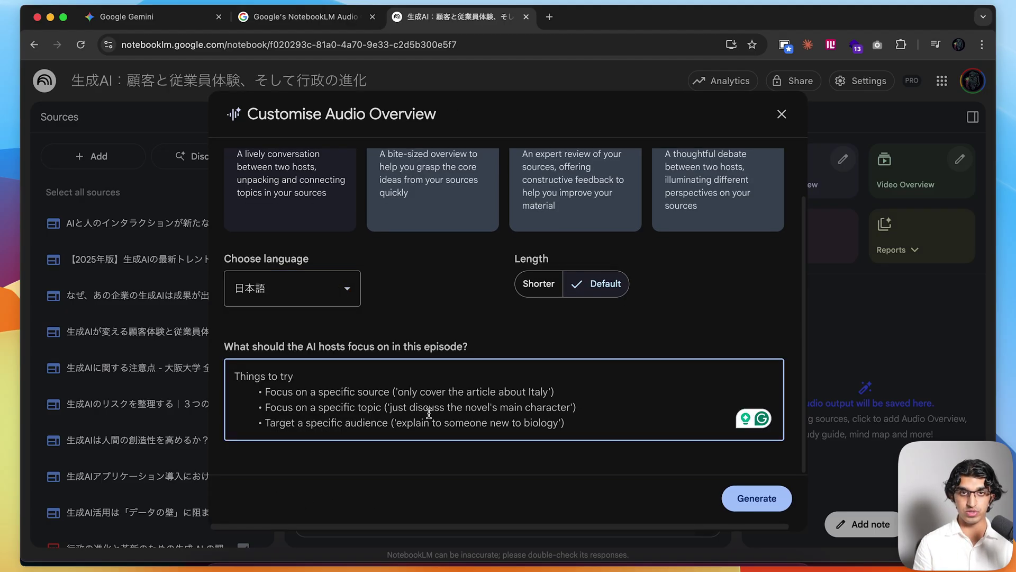
text(Explain it as you would to a 5 year old)
click(733, 492)
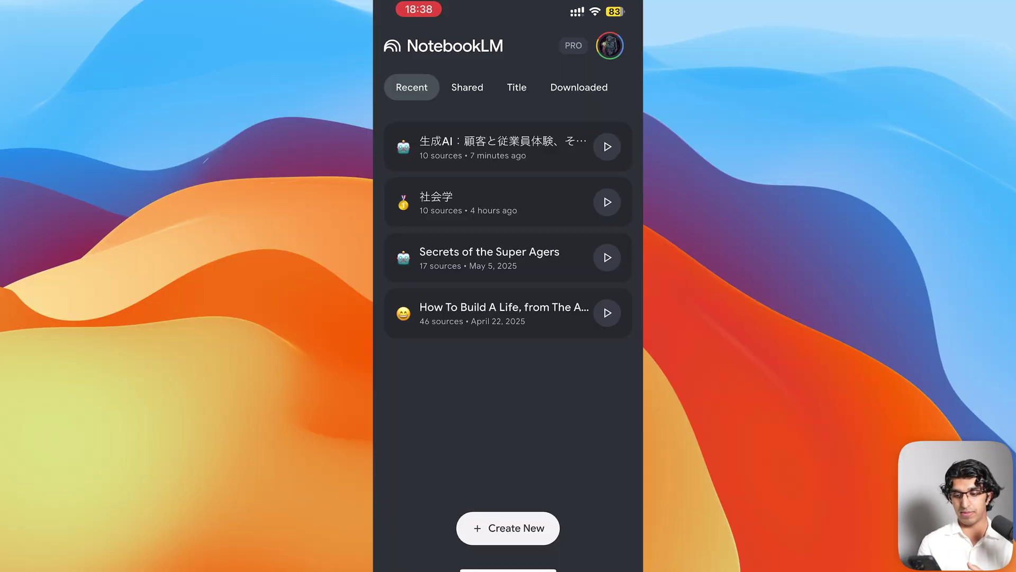
- In the NotebookLM mobile app, open the 社会学 notebook, download its Audio Overview, play it and close the player
click(492, 202)
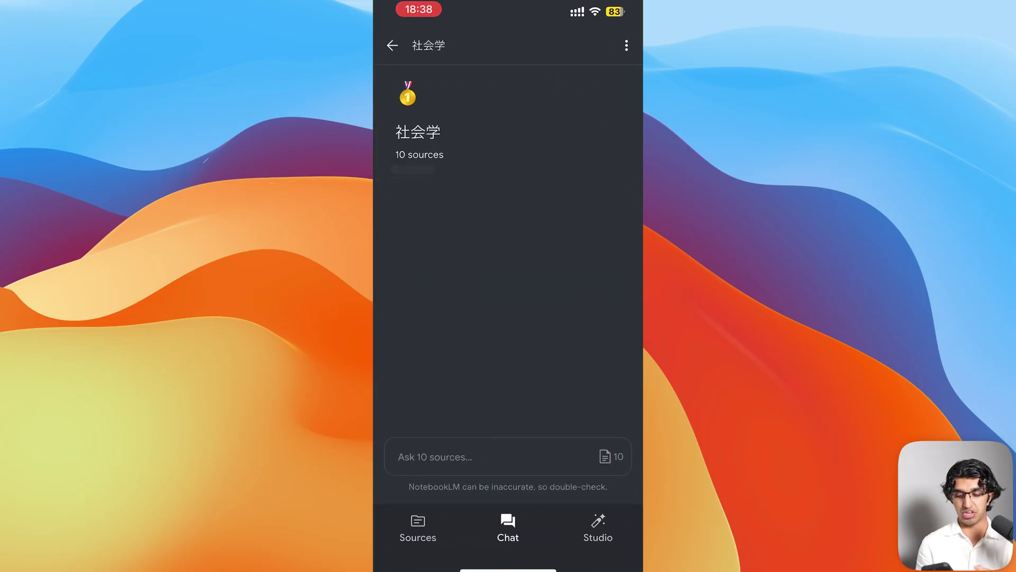
click(597, 528)
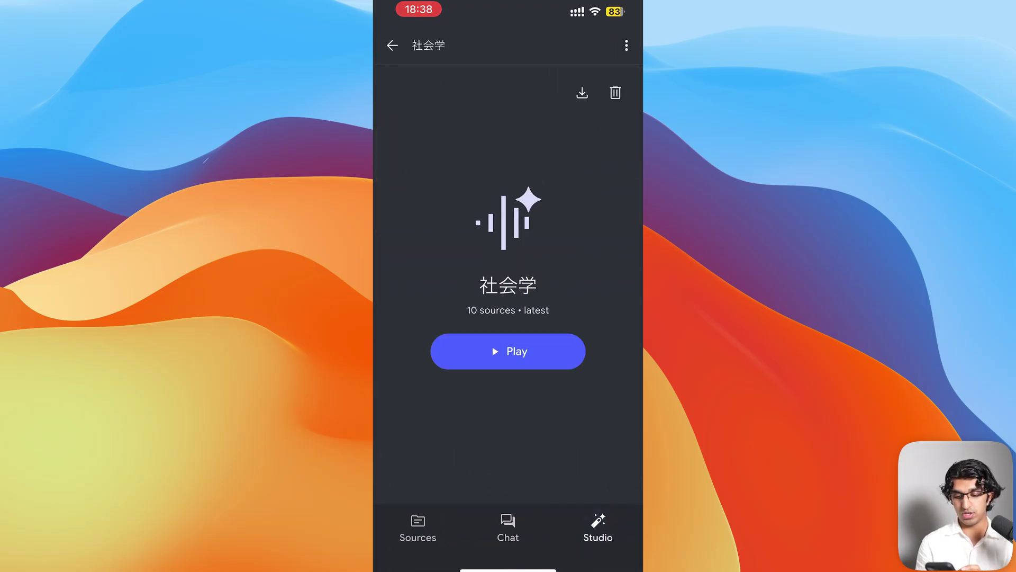
click(582, 92)
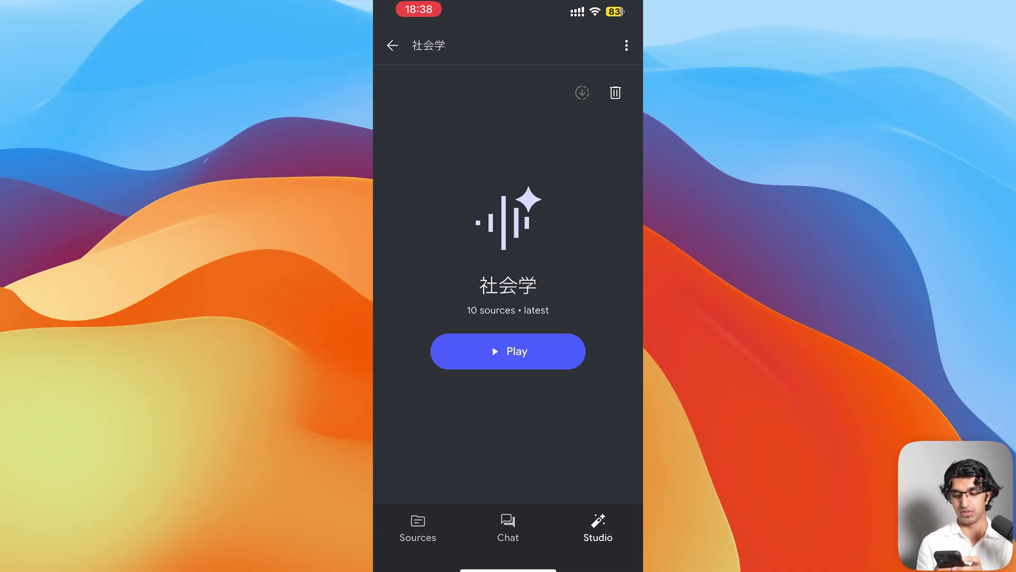
click(509, 351)
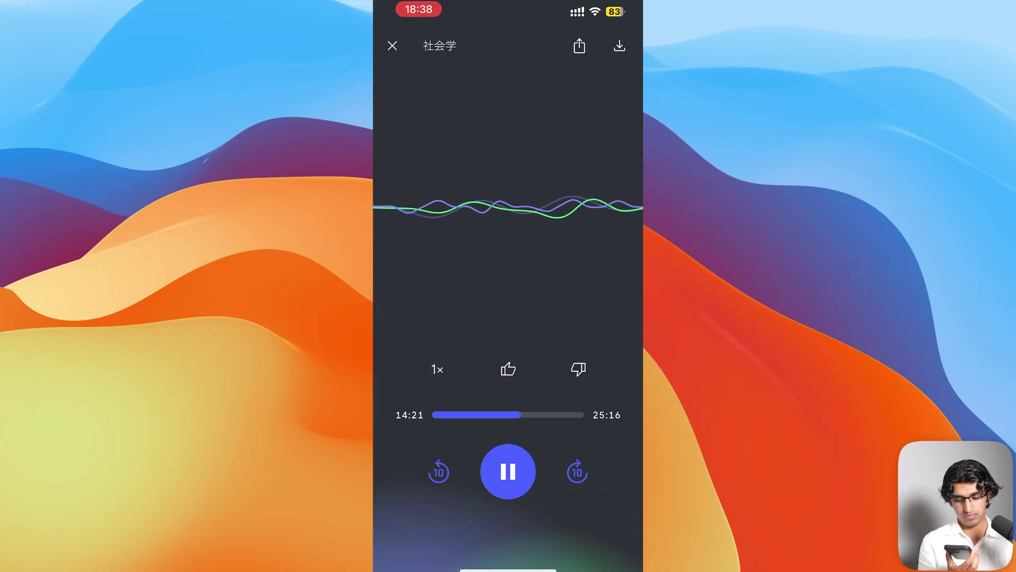
click(392, 46)
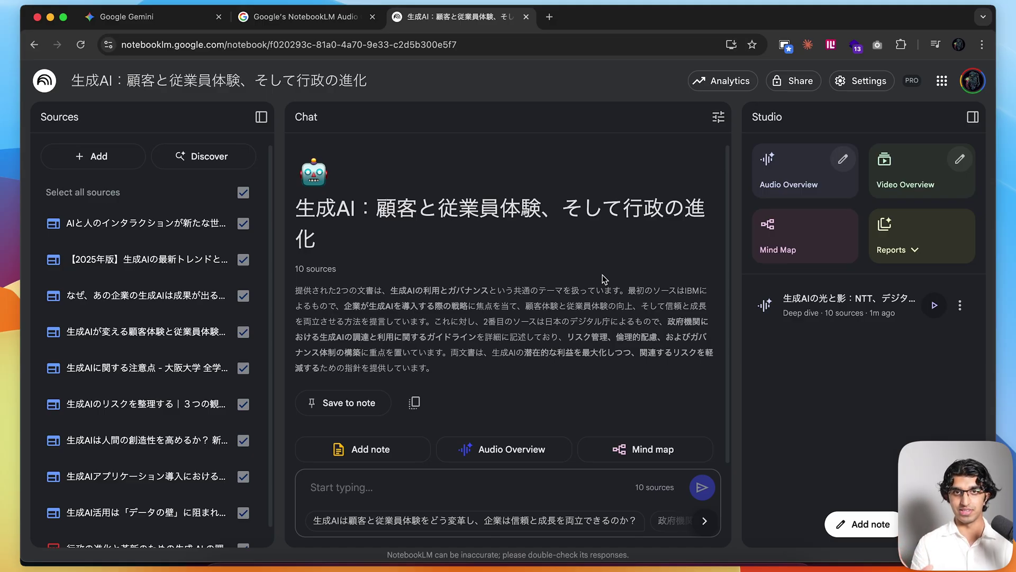
- Play the start of the generated 生成AI Audio Overview in the browser, pause it and save the audio file to Downloads
click(935, 308)
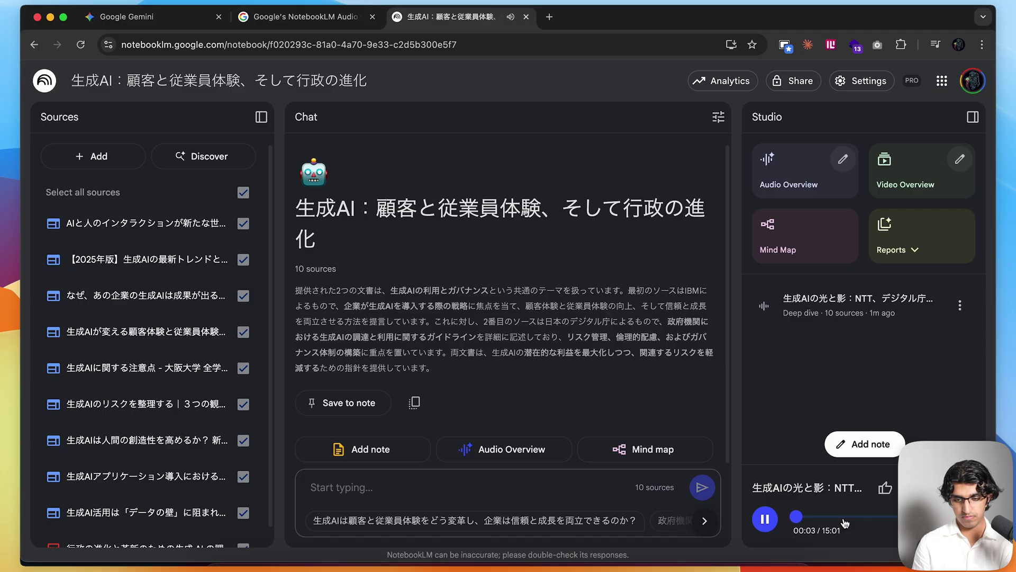
key(space)
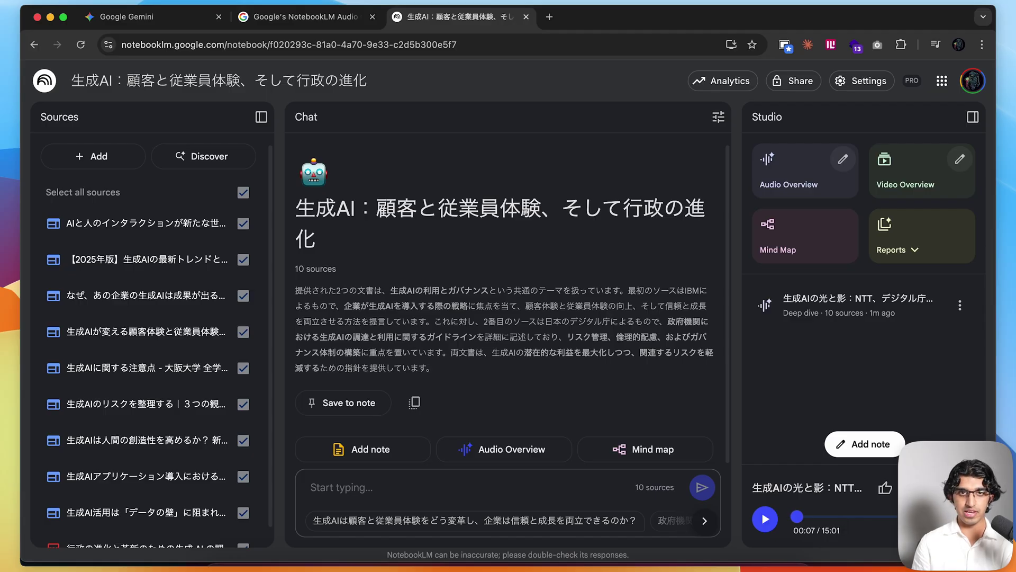
click(932, 486)
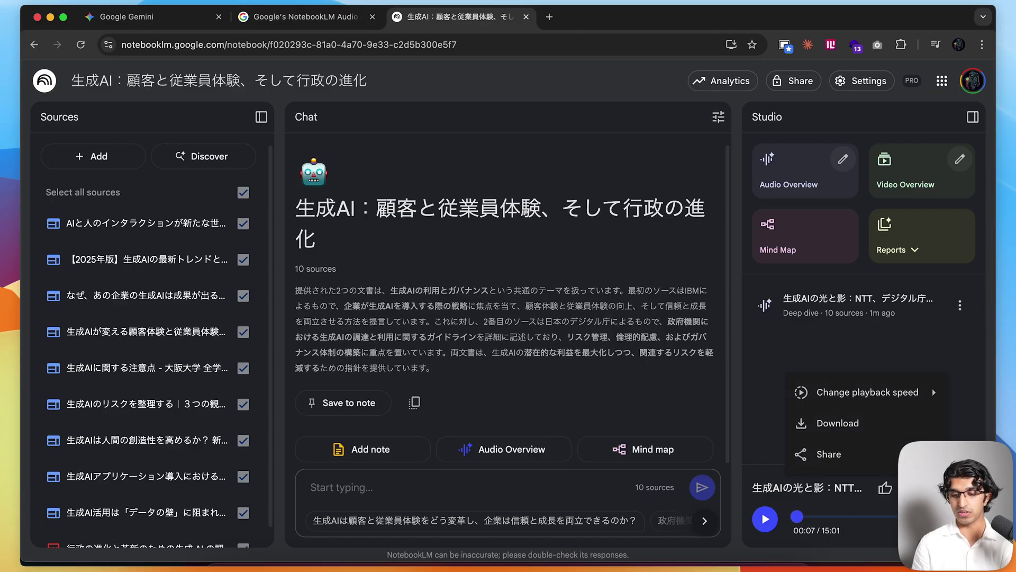
click(871, 423)
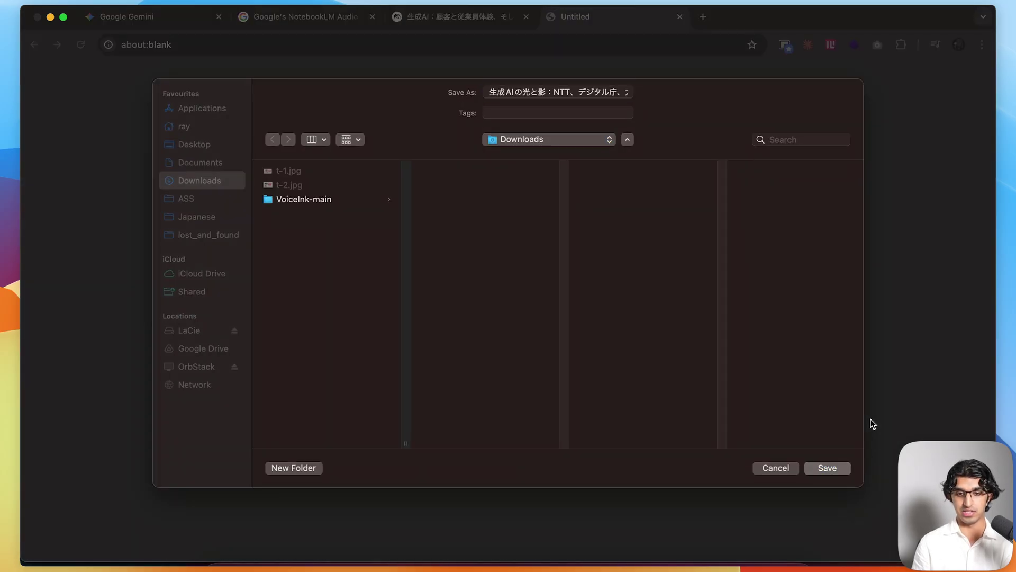
key(Return)
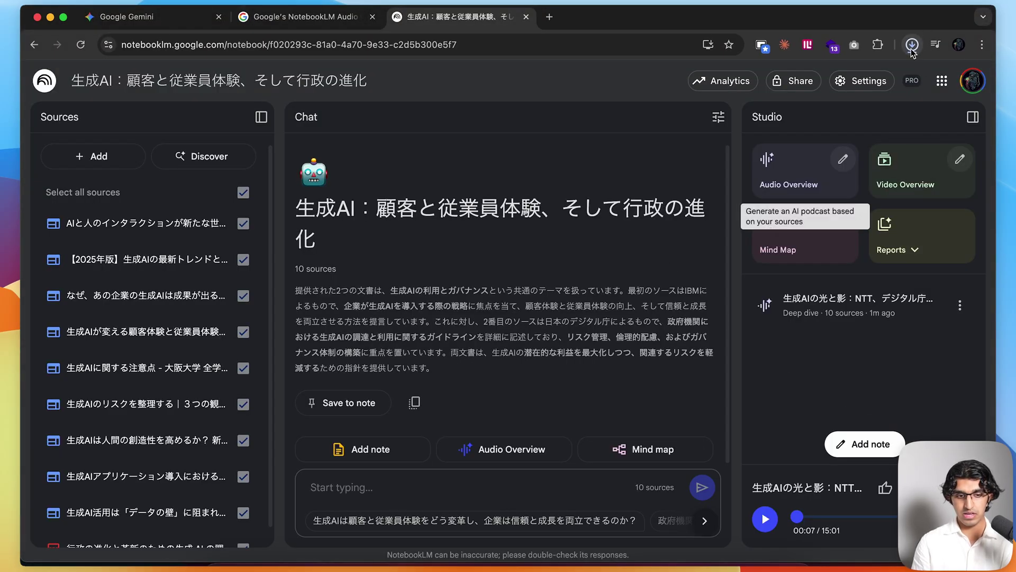
- Add the downloaded .m4a Audio Overview file to the same notebook as a new source
click(64, 156)
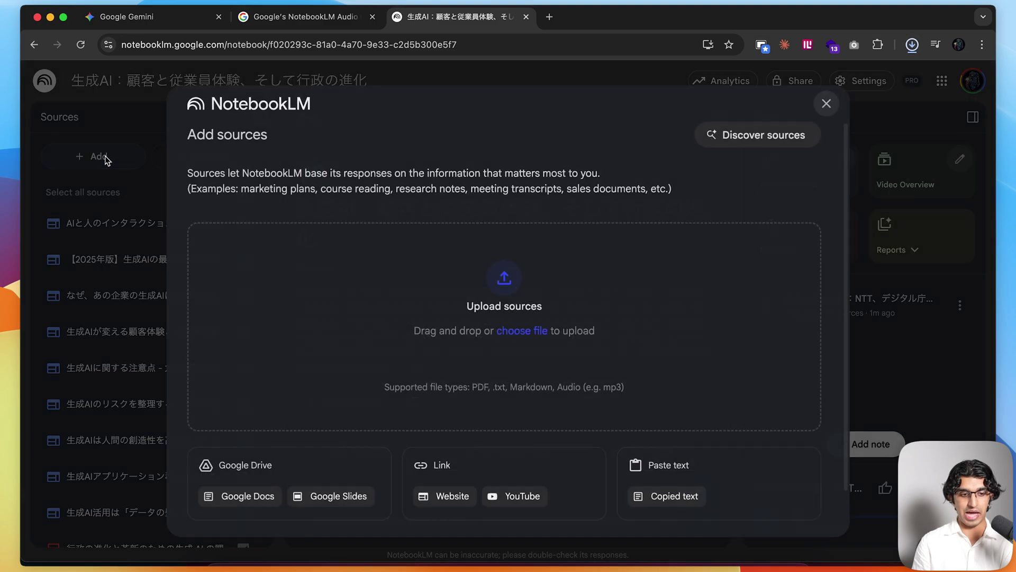
click(912, 45)
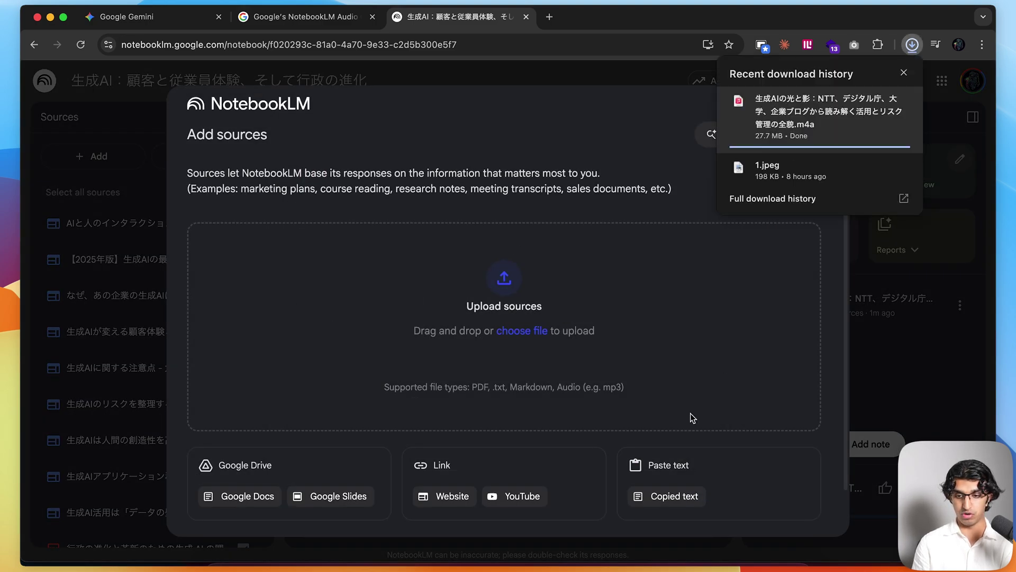
drag(876, 105, 540, 328)
- Open the uploaded audio file among the sources and read through its contents
scroll(222, 396, down, 2)
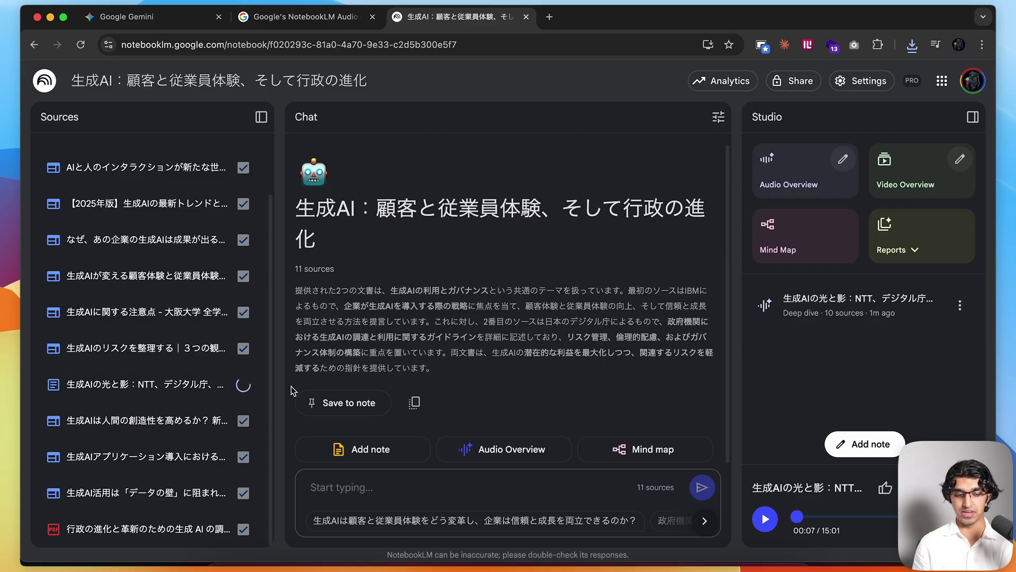
click(160, 390)
scroll(175, 424, down, 5)
scroll(175, 425, down, 10)
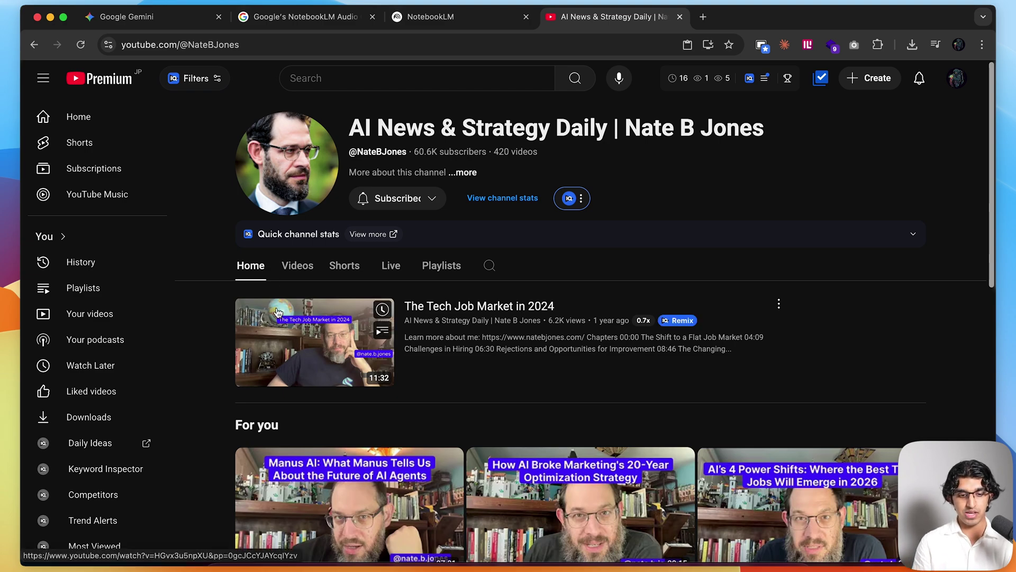
- From the YouTube channel's videos, copy the link address of "Why GPT-5 Writes Like a Robot (And How to Jailbreak It)"
click(295, 265)
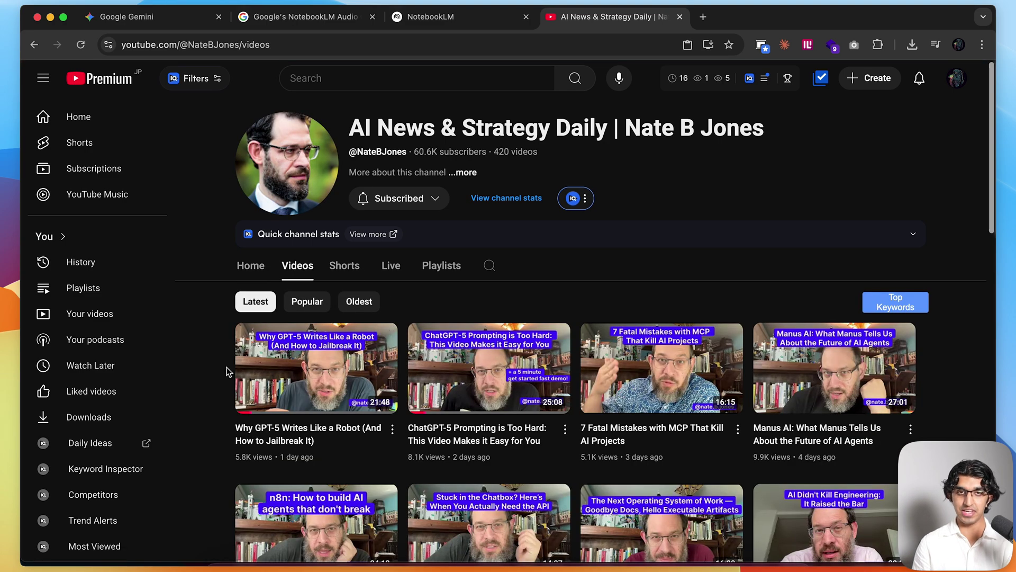
mouse_move(292, 441)
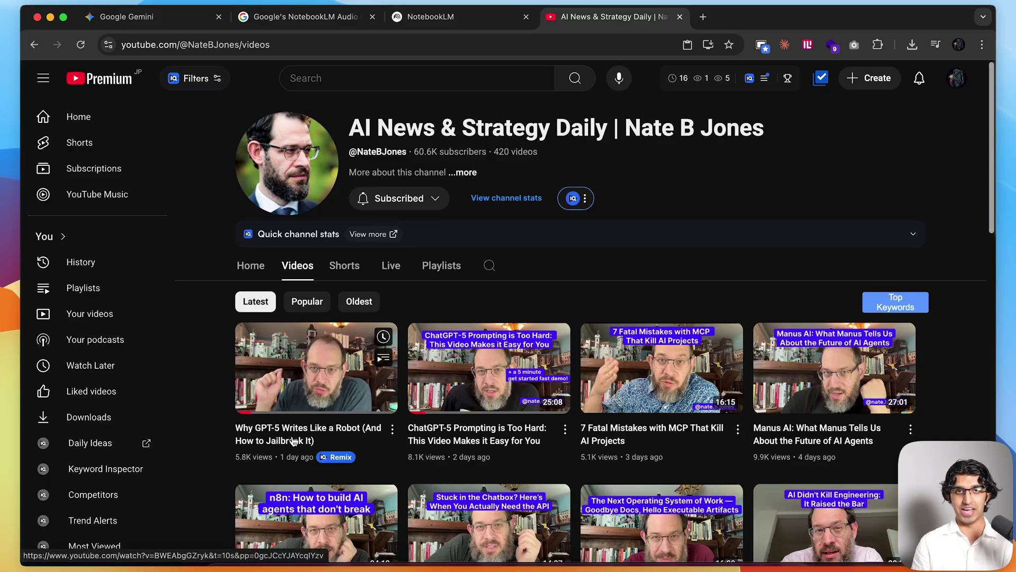
right_click(292, 441)
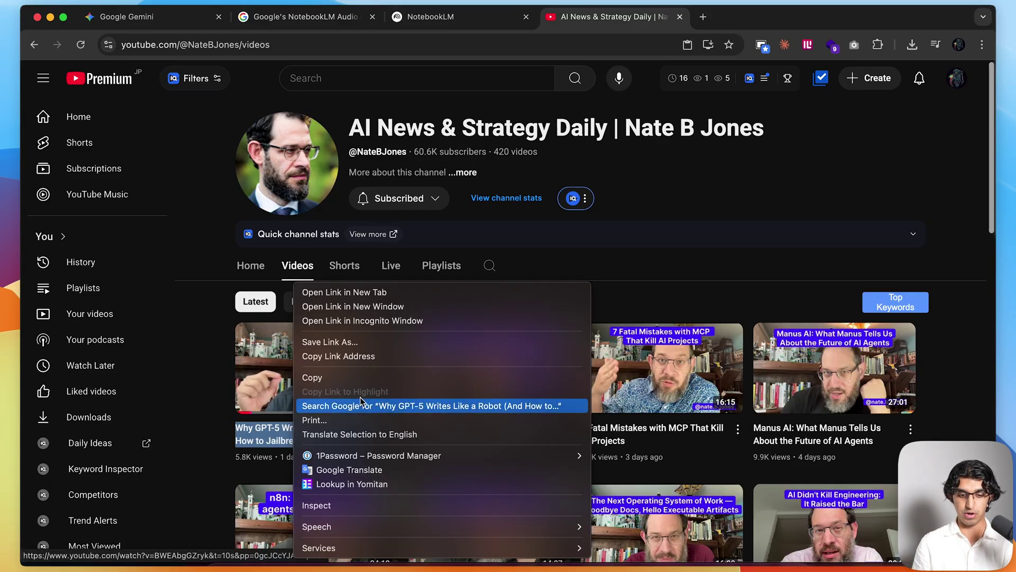
click(376, 356)
- Switch to NotebookLM and create a new notebook with the copied YouTube video link as its source
click(478, 20)
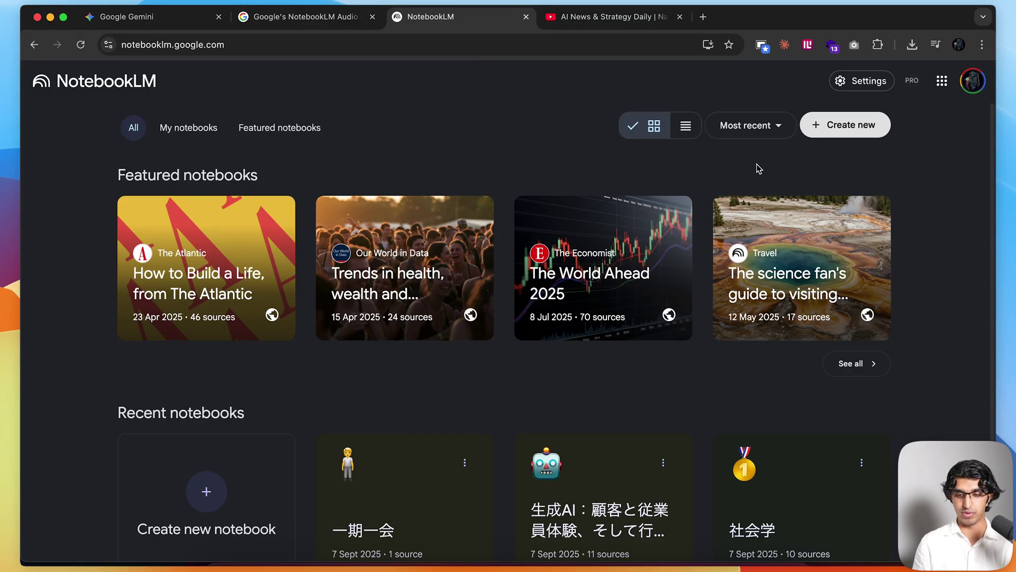
click(850, 131)
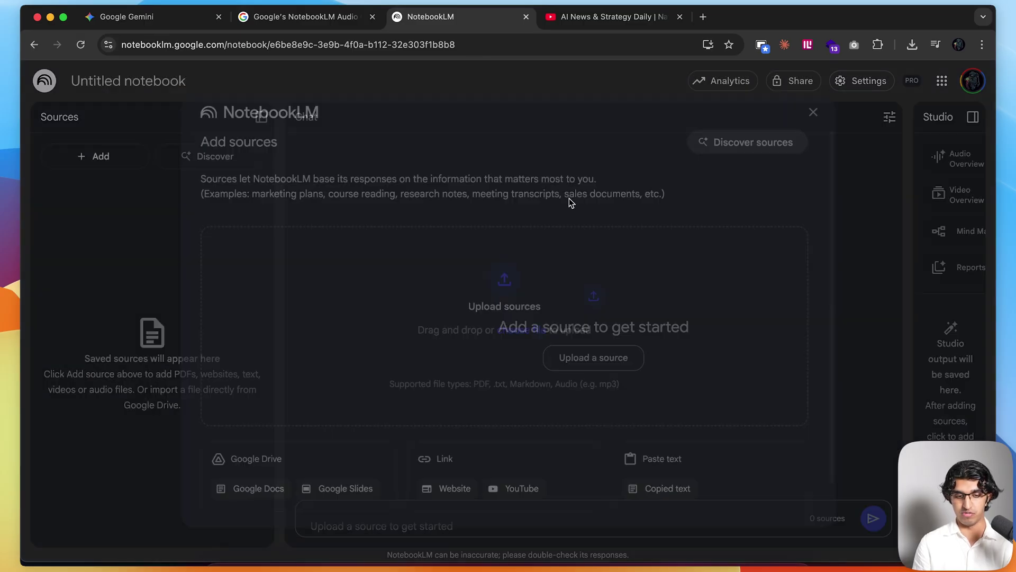
click(512, 496)
click(495, 229)
key(cmd+v)
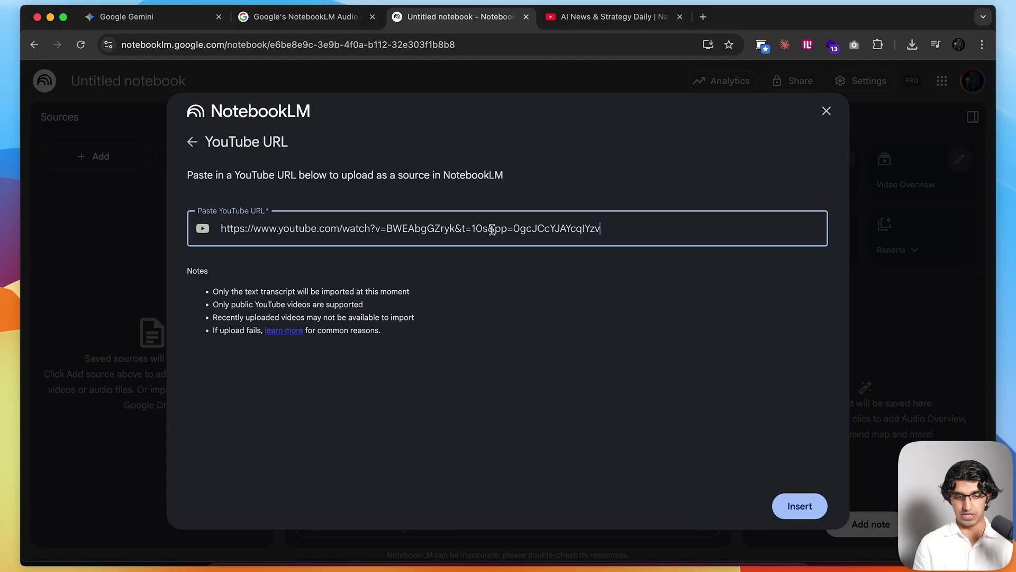
click(799, 505)
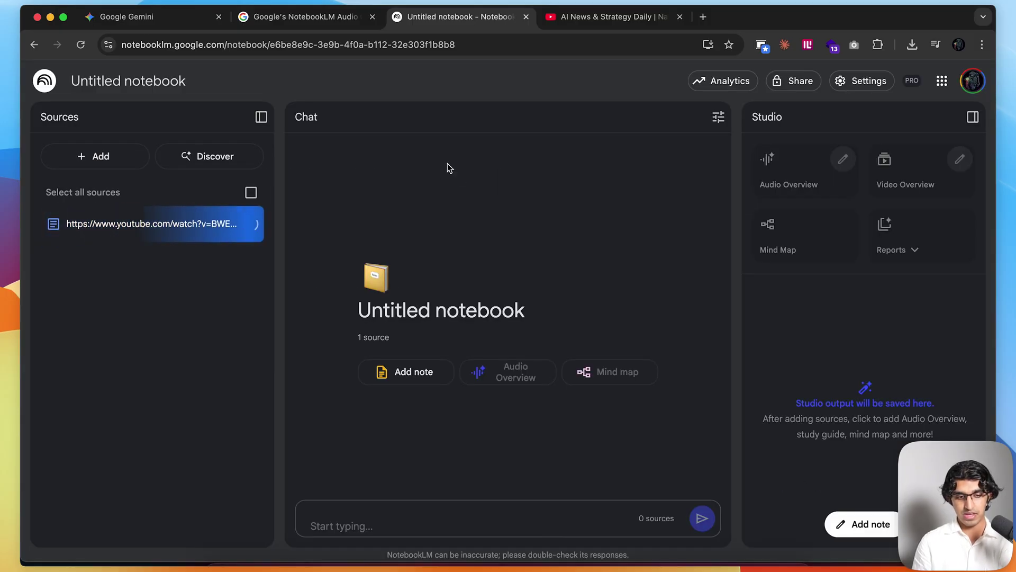
click(589, 19)
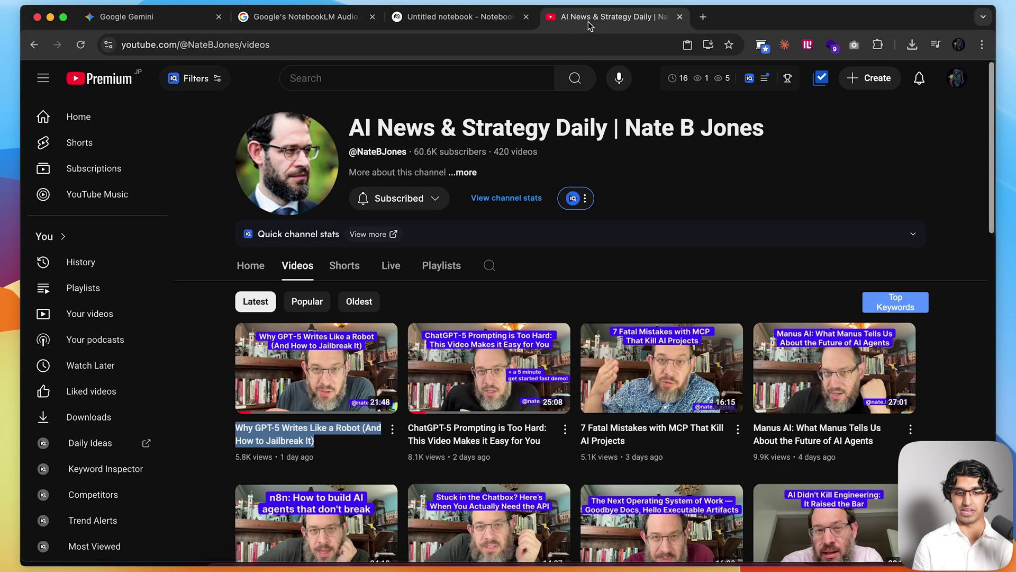
click(468, 17)
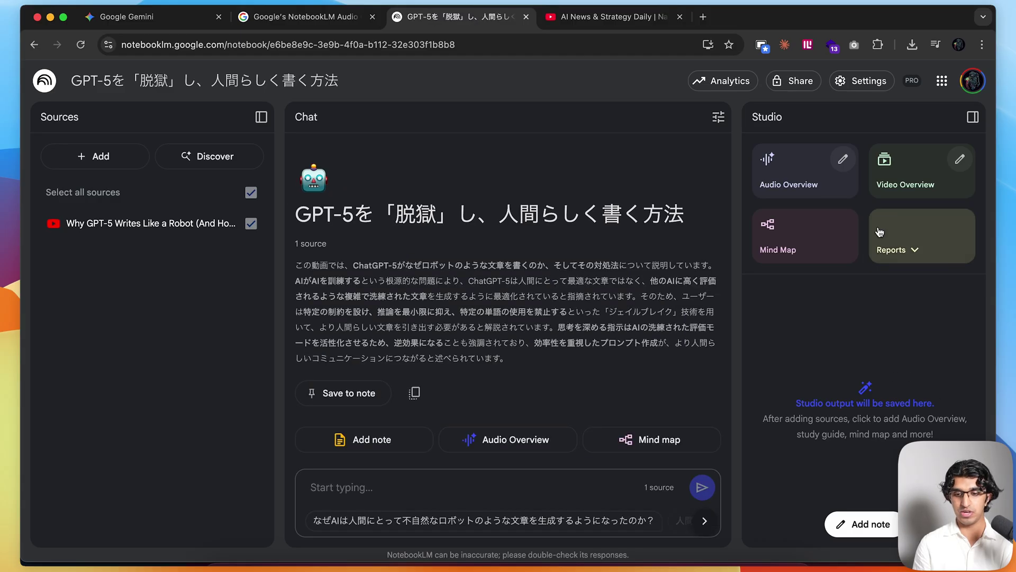
- Generate a 日本語 Audio Overview of the YouTube video with the focus prompt "Explain in the style of a 13 year old"
click(843, 160)
scroll(364, 395, down, 2)
click(530, 383)
key(super+v)
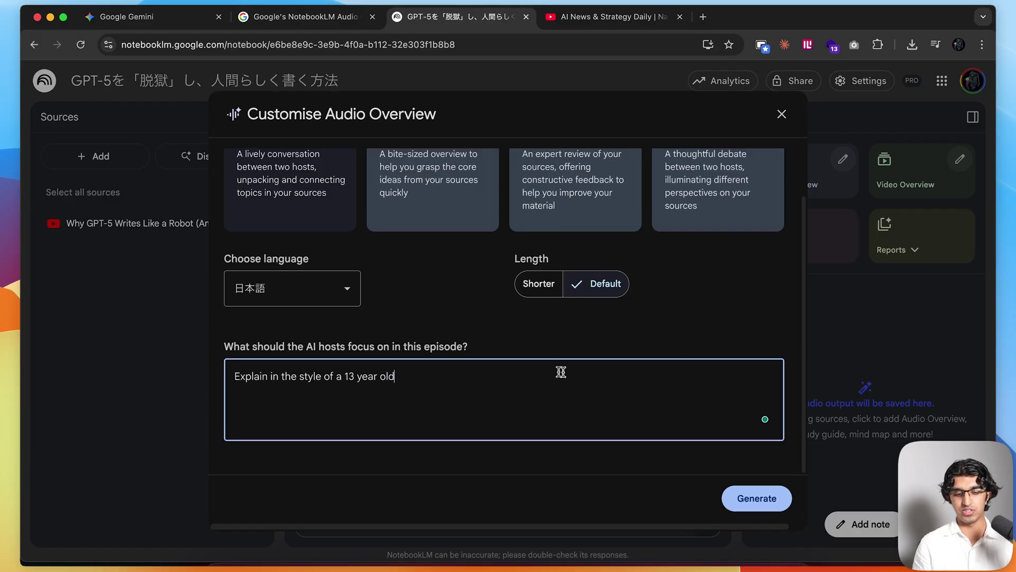
drag(408, 367, 177, 383)
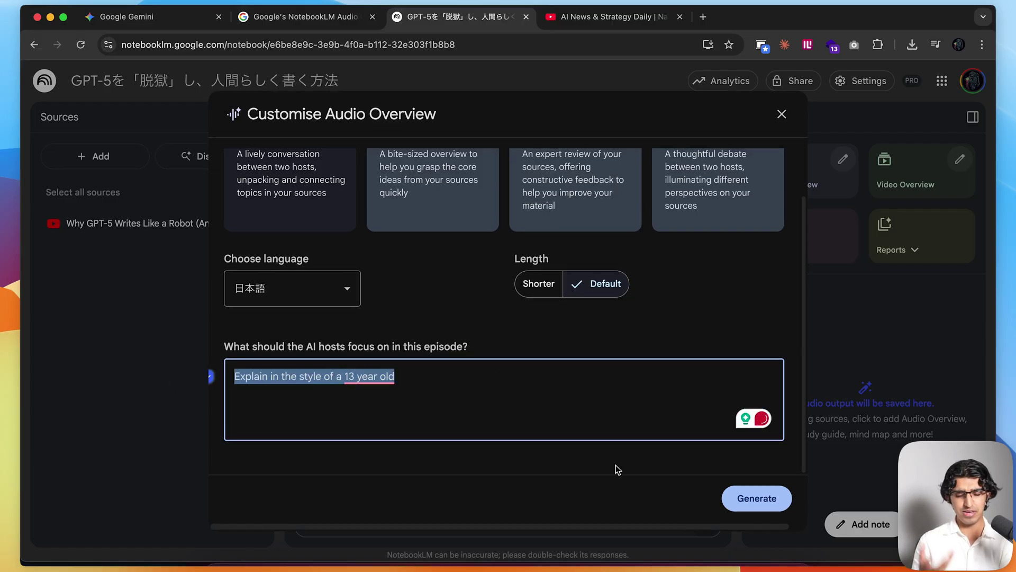
click(757, 498)
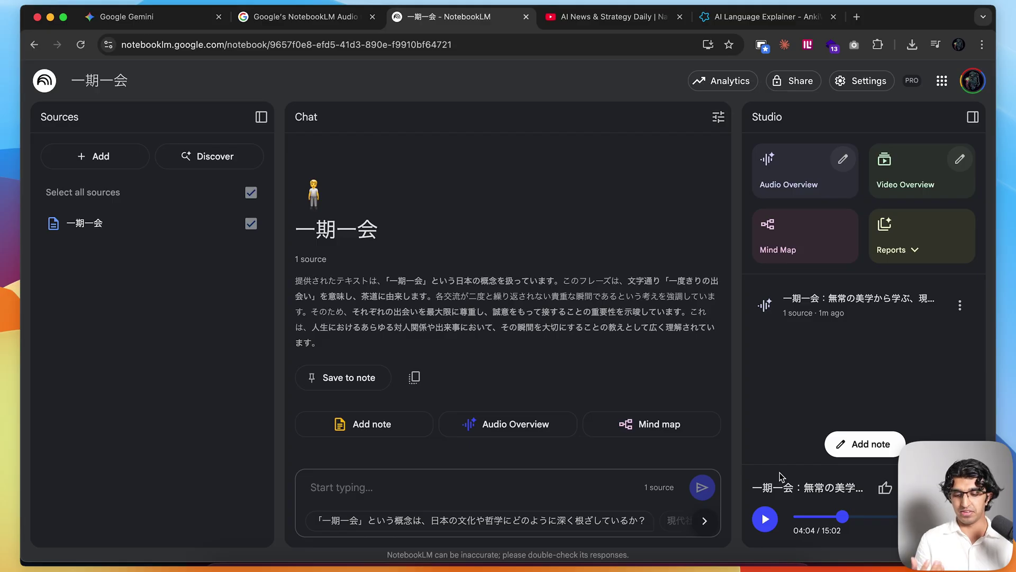
- Listen to part of the 一期一会 notebook's Audio Overview, pause it and switch to the AI Language Explainer page on AnkiWeb
click(765, 518)
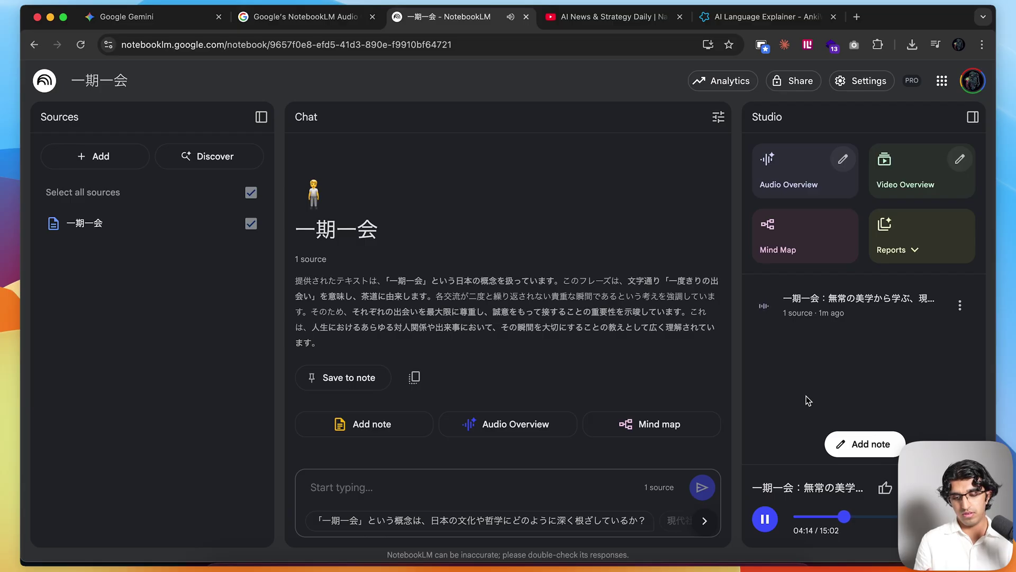
key(space)
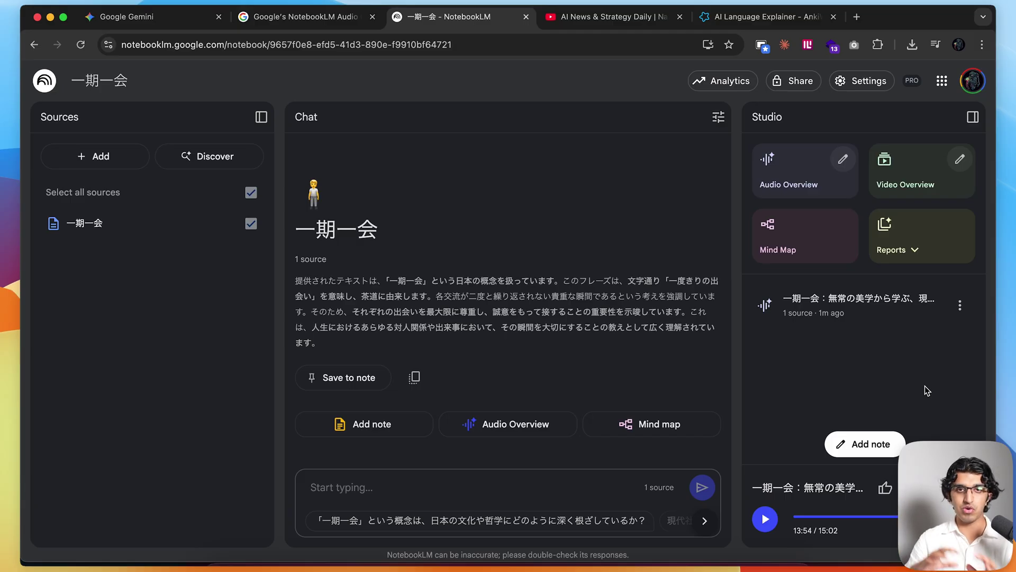
key(super+5)
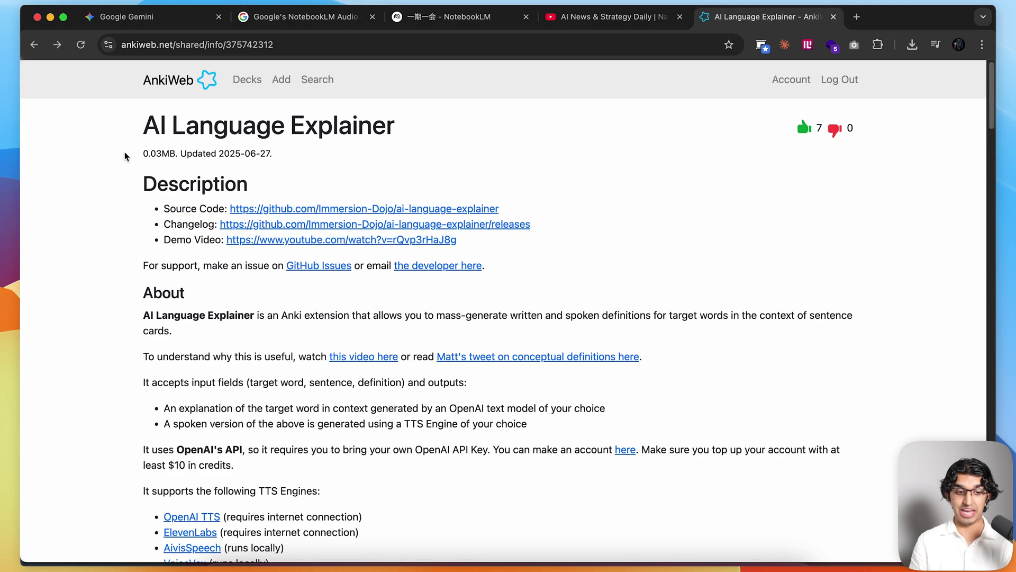
- Look over the AI Language Explainer page's title, setup and recommended prompt sections, and glance at the setup tutorial video
drag(130, 135, 380, 124)
click(453, 135)
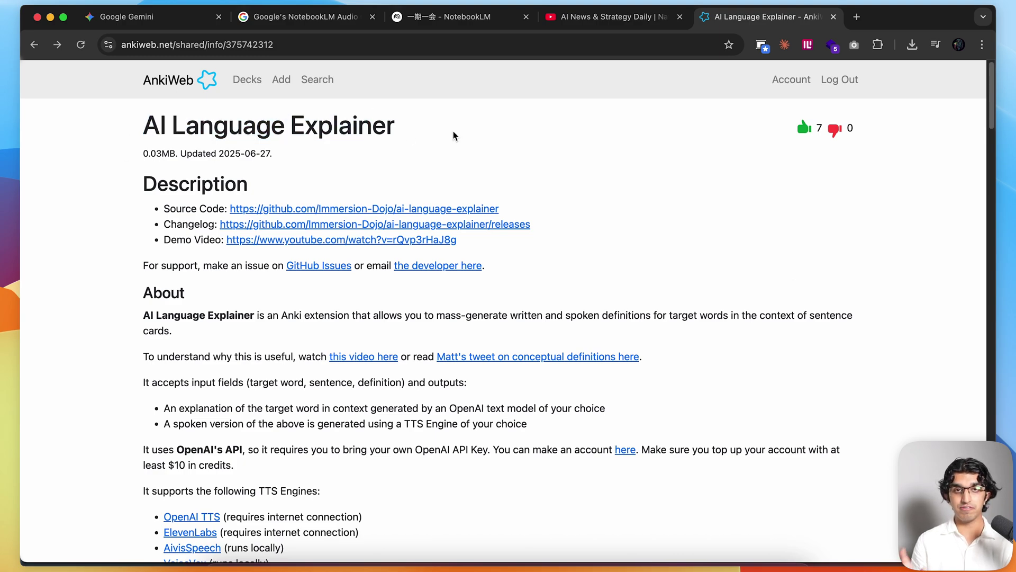
scroll(719, 227, down, 15)
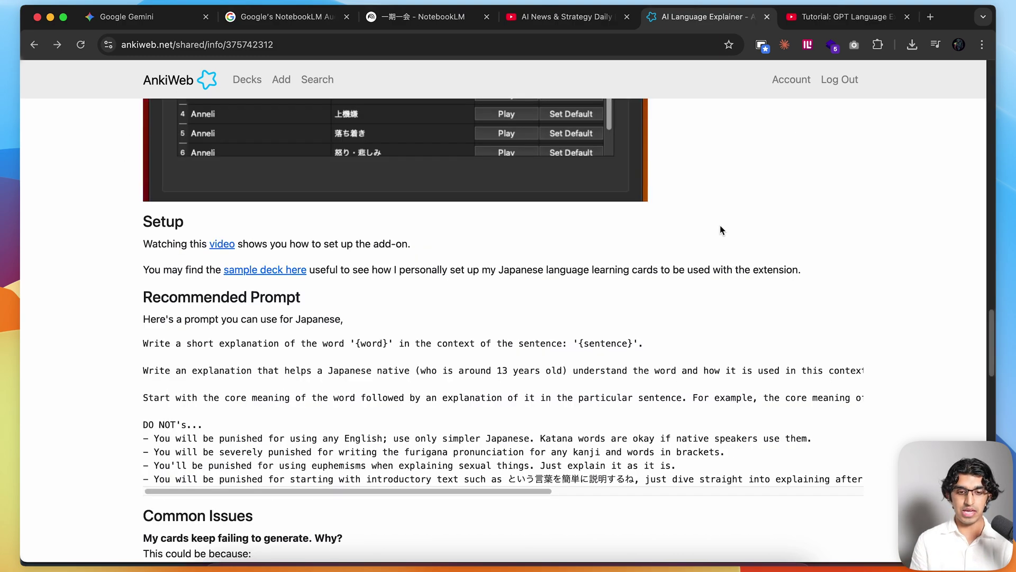
scroll(717, 229, up, 5)
scroll(718, 229, down, 5)
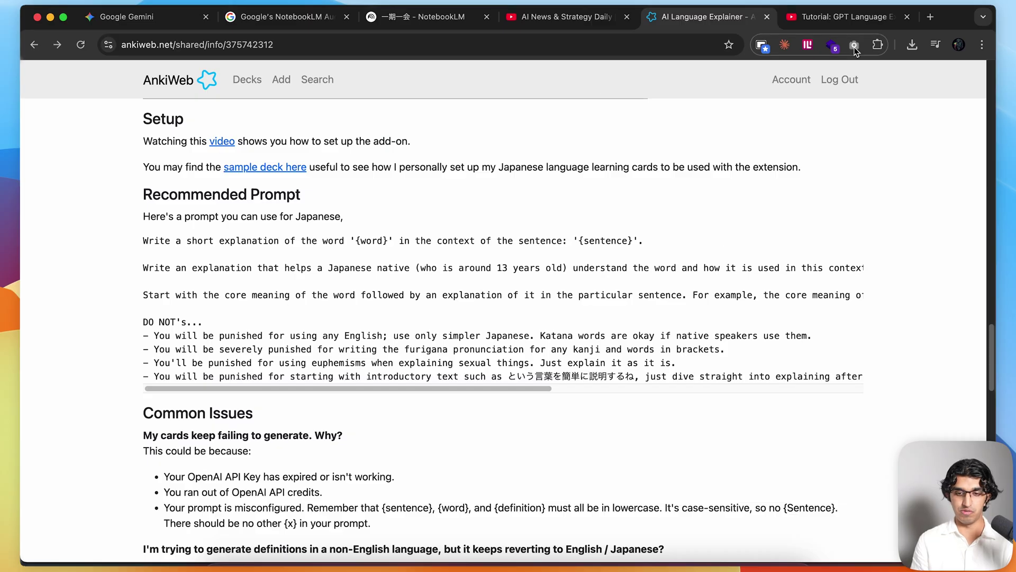
click(844, 18)
click(723, 19)
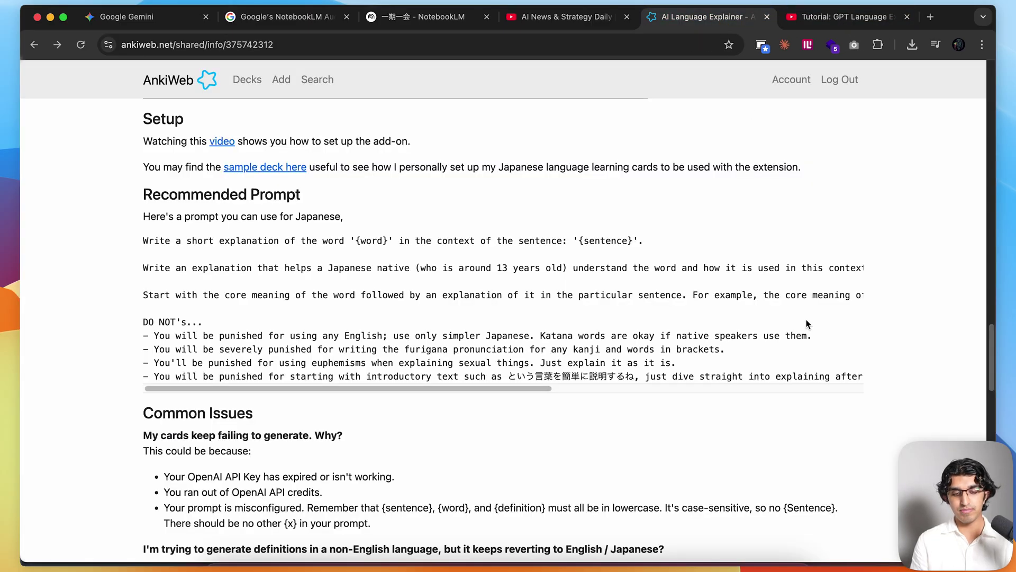
- Switch to Anki and bring up the Install Add-on dialog for getting a new add-on
key(alt+space)
text(a)
key(Return)
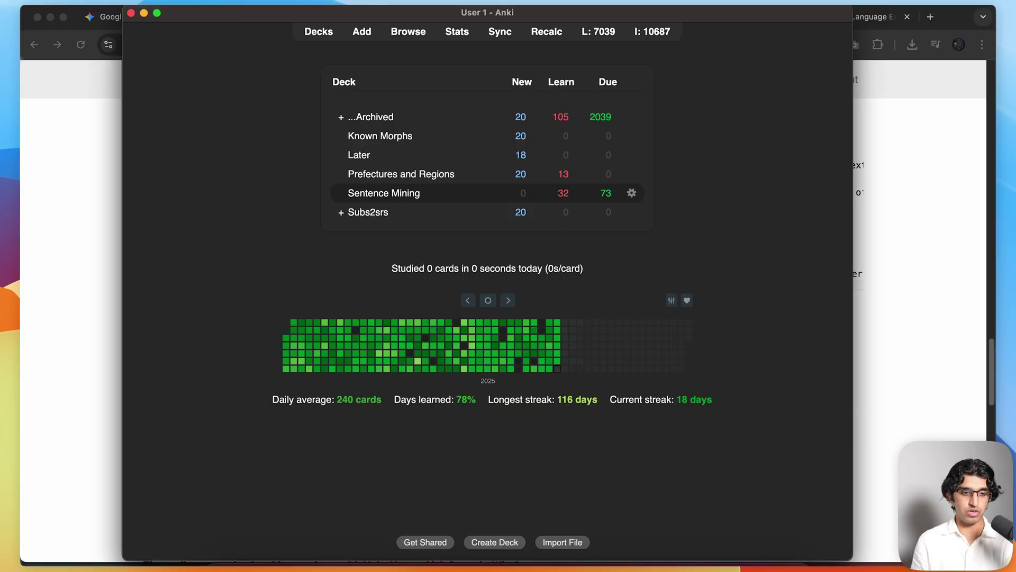
click(186, 2)
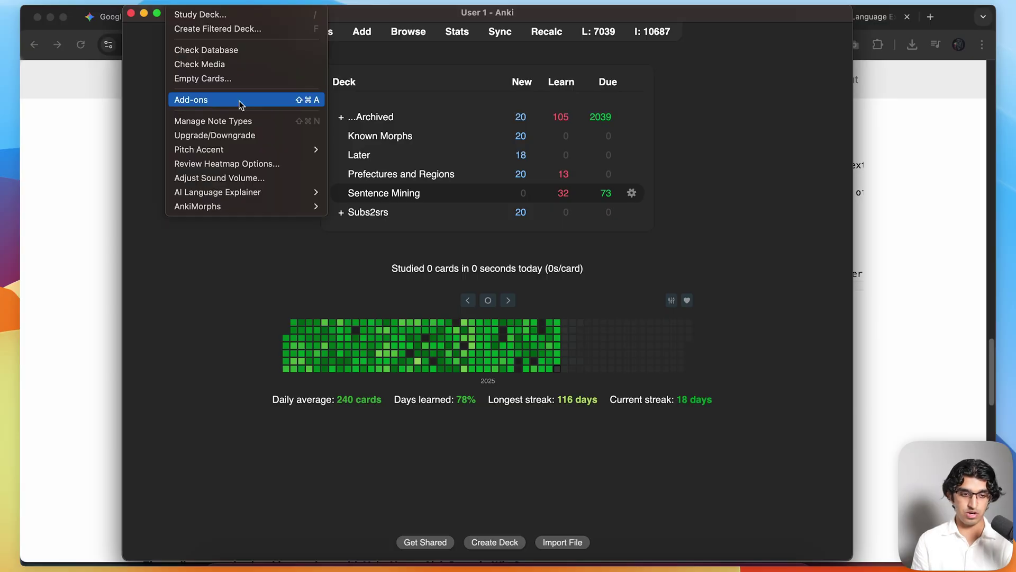
click(220, 103)
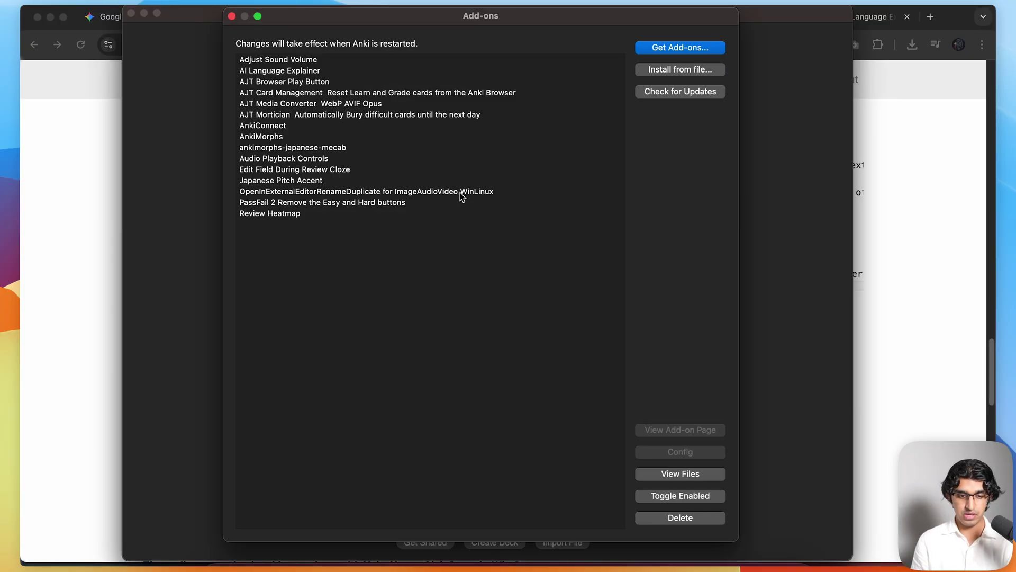
click(688, 51)
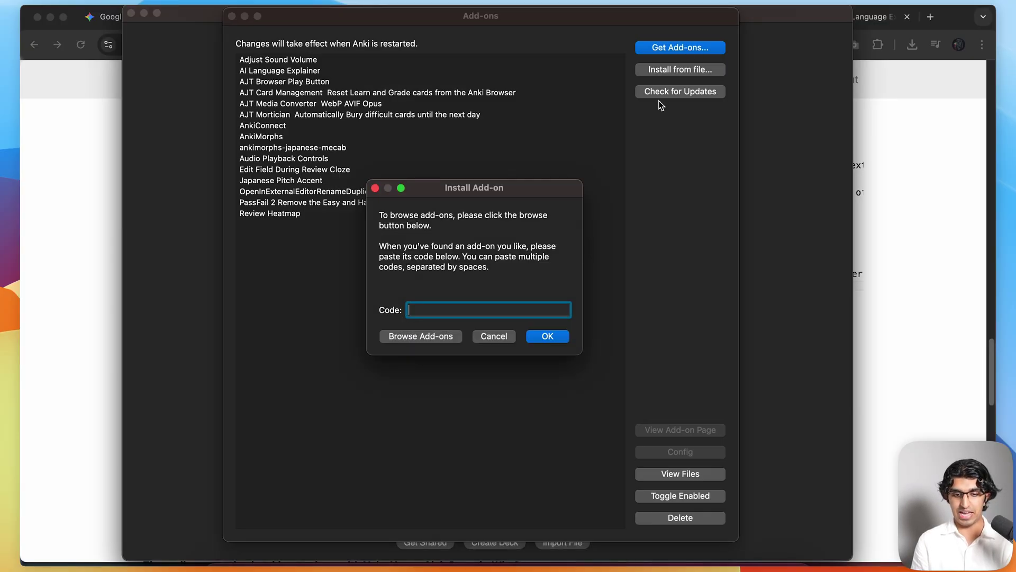
- Copy the AI Language Explainer add-on code from AnkiWeb into Anki's Install Add-on dialog, cancel the installation and close the add-ons list
click(923, 310)
scroll(923, 309, up, 15)
double_click(216, 170)
key(super+c)
key(super+Tab)
key(super+v)
click(494, 336)
click(231, 17)
- Open the AI Language Explainer settings in Anki and review the UI Preferences and Text Generation options
click(182, 2)
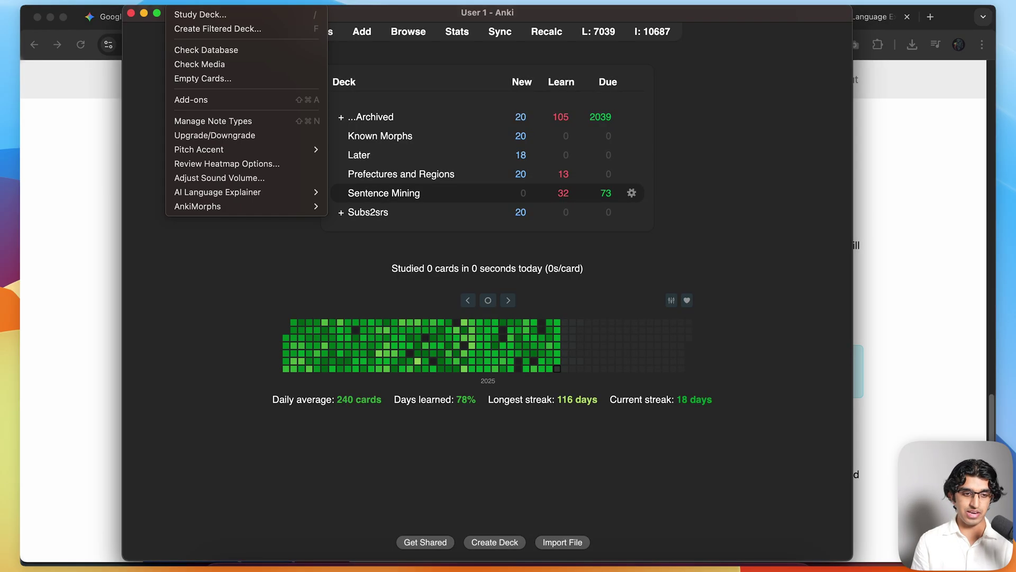
mouse_move(236, 198)
click(349, 192)
click(420, 91)
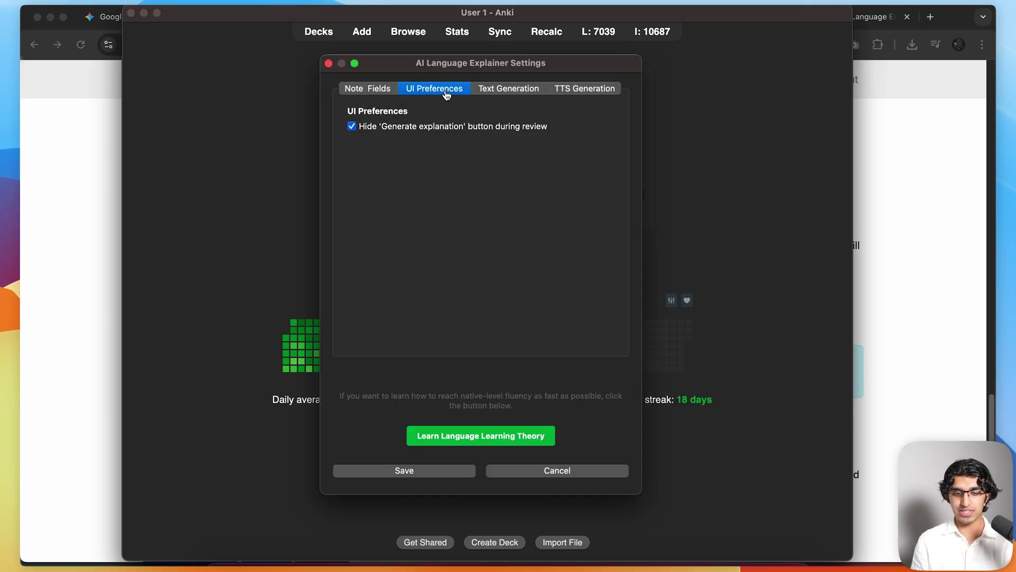
click(495, 92)
click(551, 94)
click(524, 91)
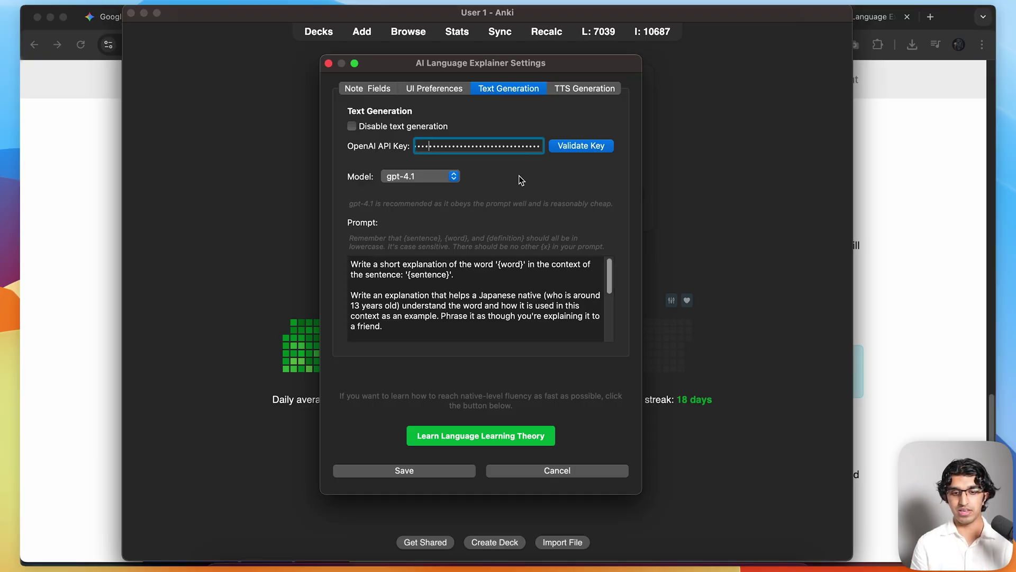
- Try ElevenLabs as the TTS engine, review the note and field configuration, and cancel the settings
click(582, 89)
click(524, 146)
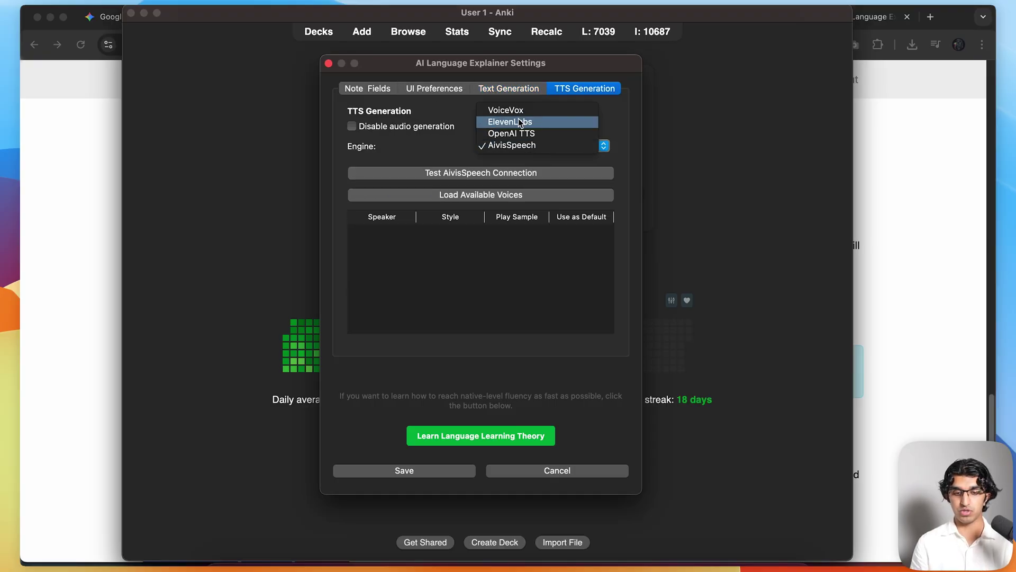
click(520, 122)
click(520, 139)
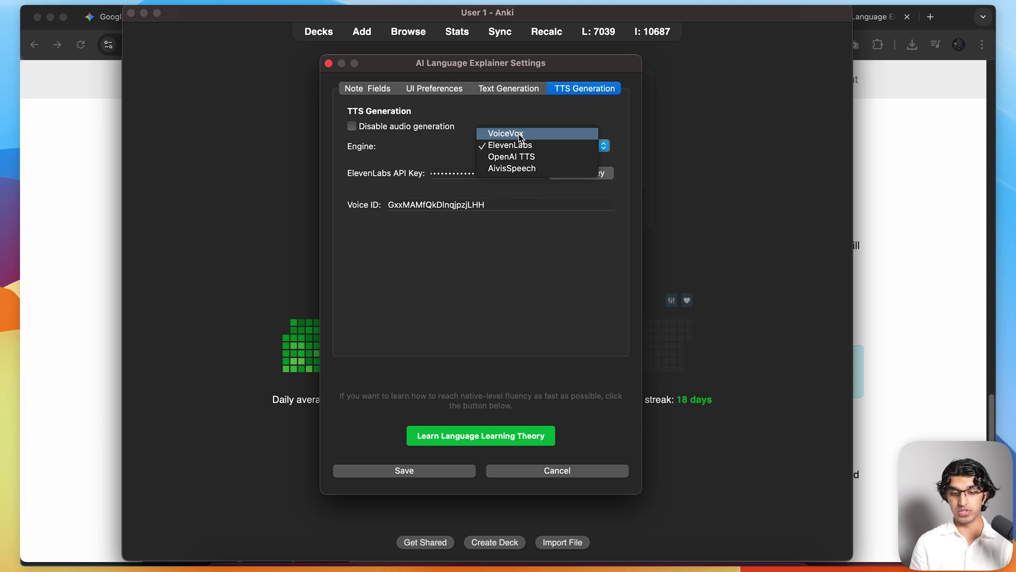
click(439, 159)
click(368, 88)
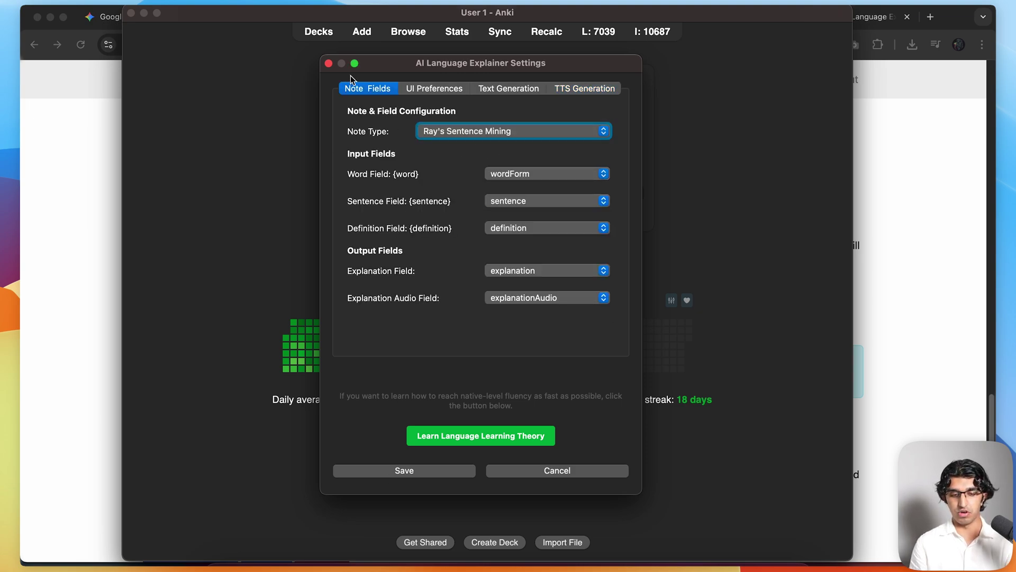
click(589, 471)
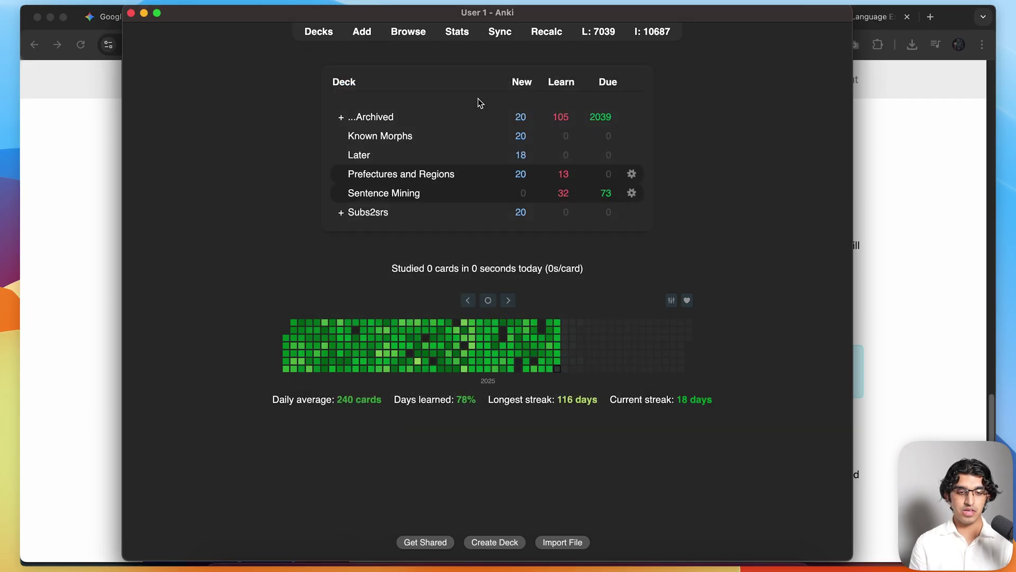
- Select the first two cards in the card browser and batch-generate AI explanation text and audio for them
click(410, 33)
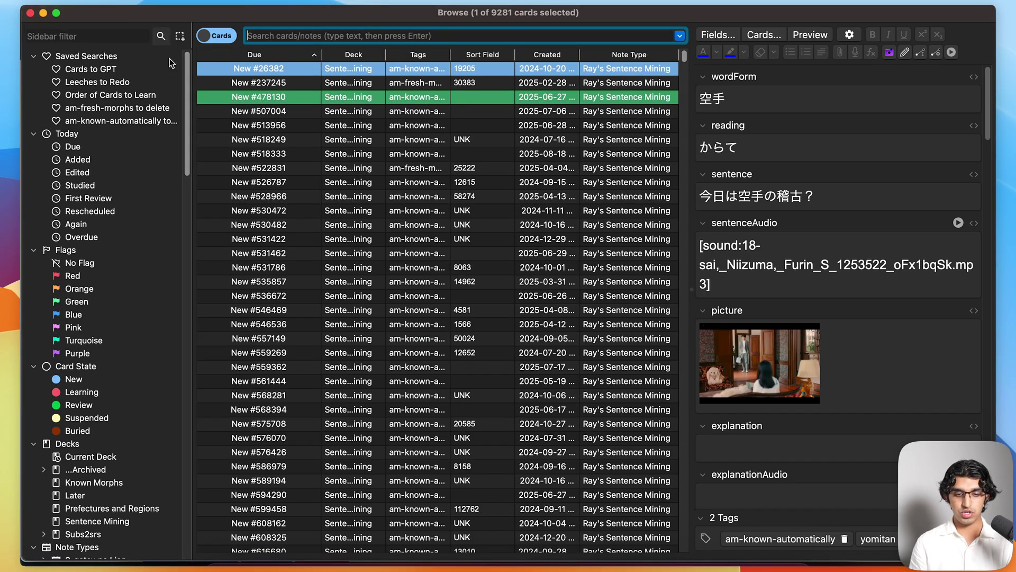
click(773, 91)
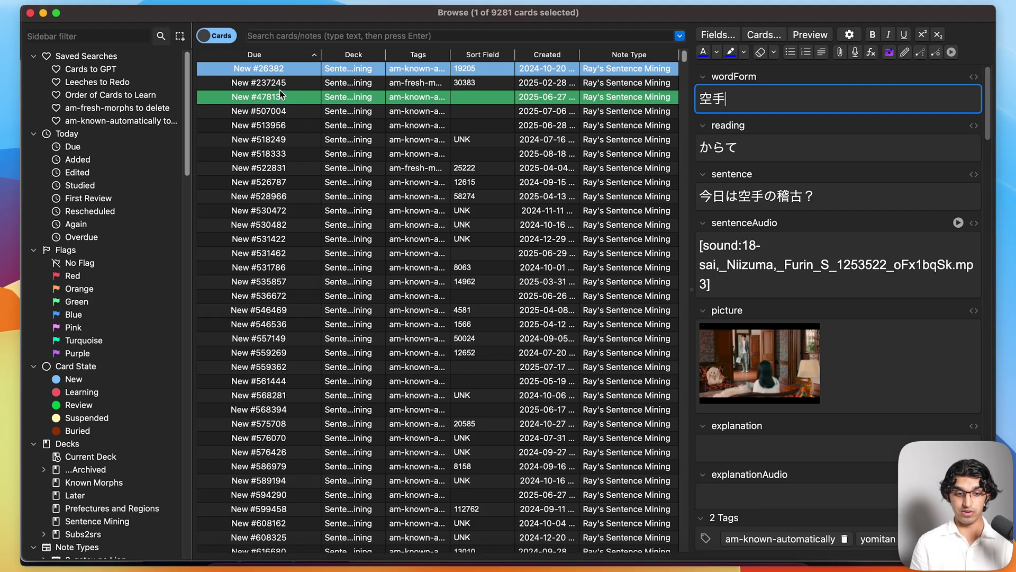
super+click(268, 84)
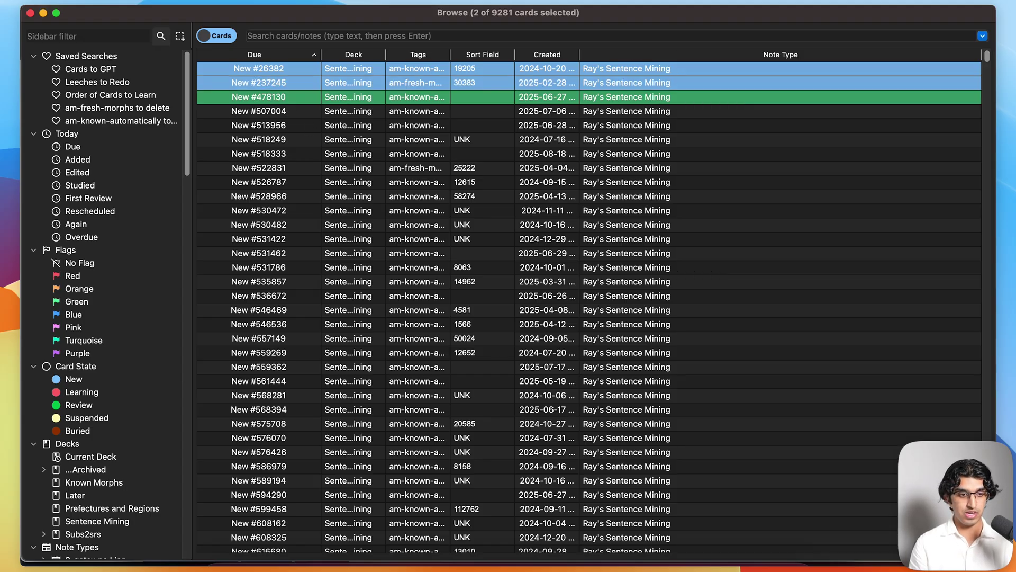
click(106, 1)
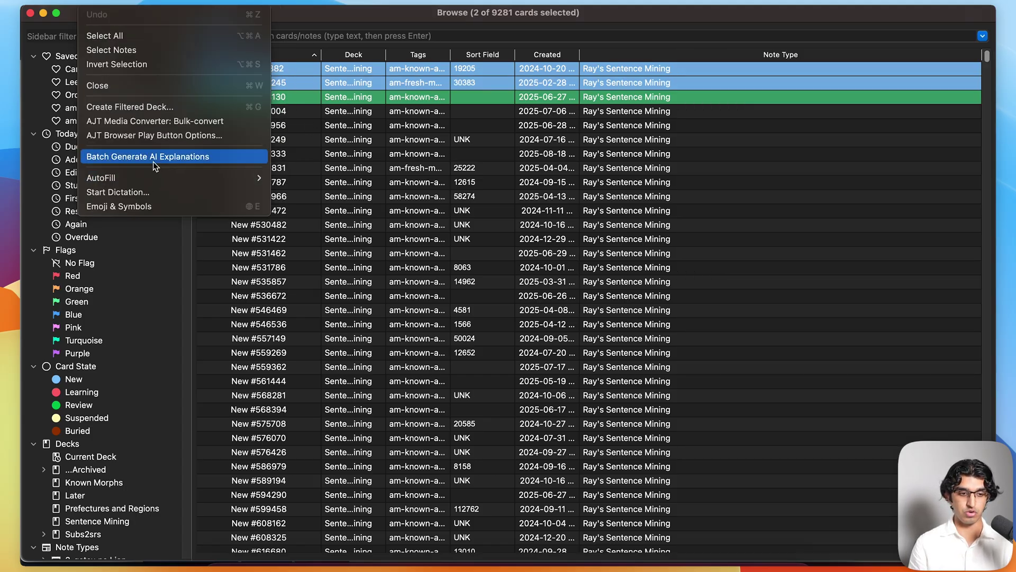
click(151, 157)
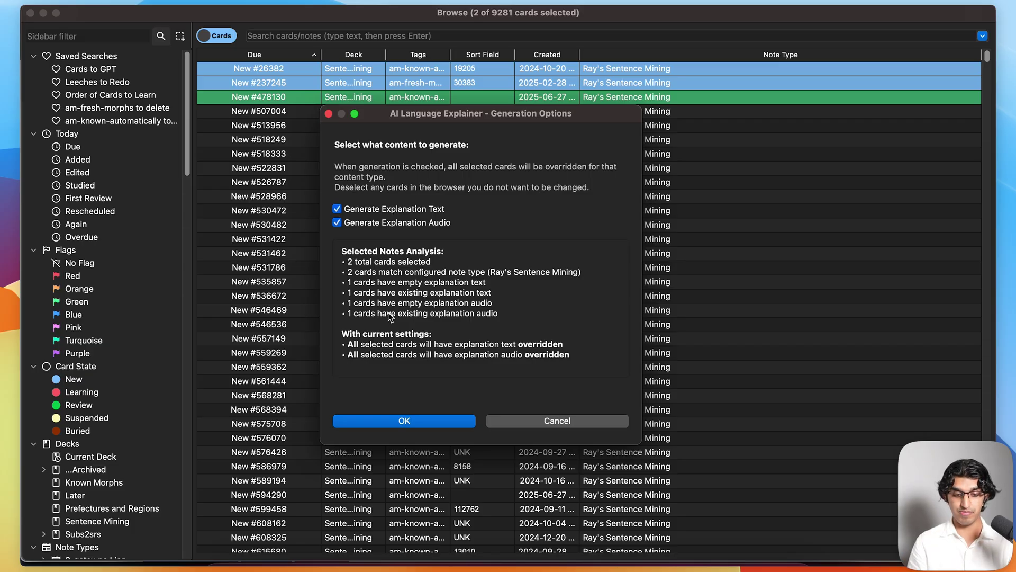
click(404, 420)
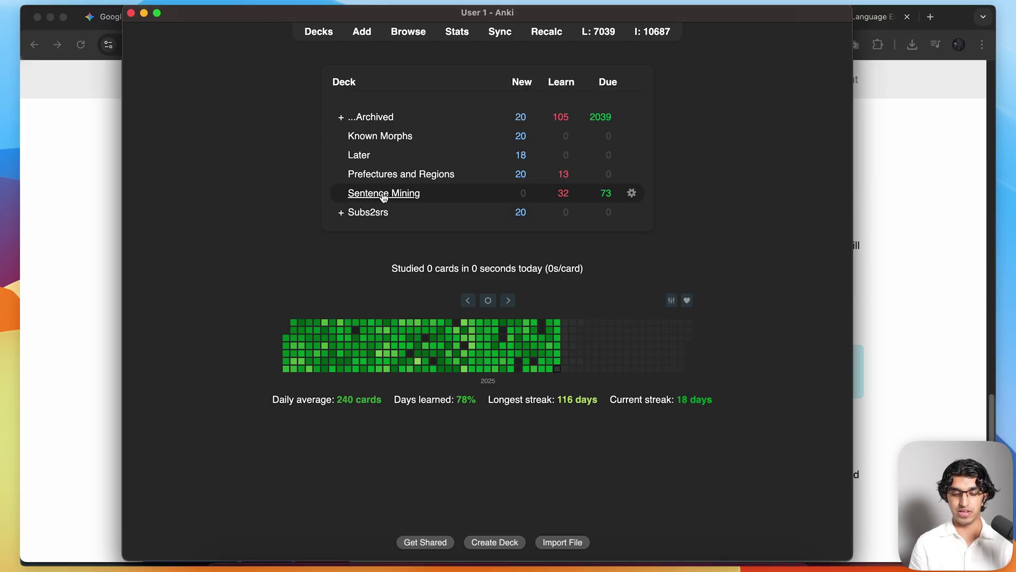
- Study the Sentence Mining deck and examine the 心穏やか card's word, example sentence and AI-generated explanation
click(384, 193)
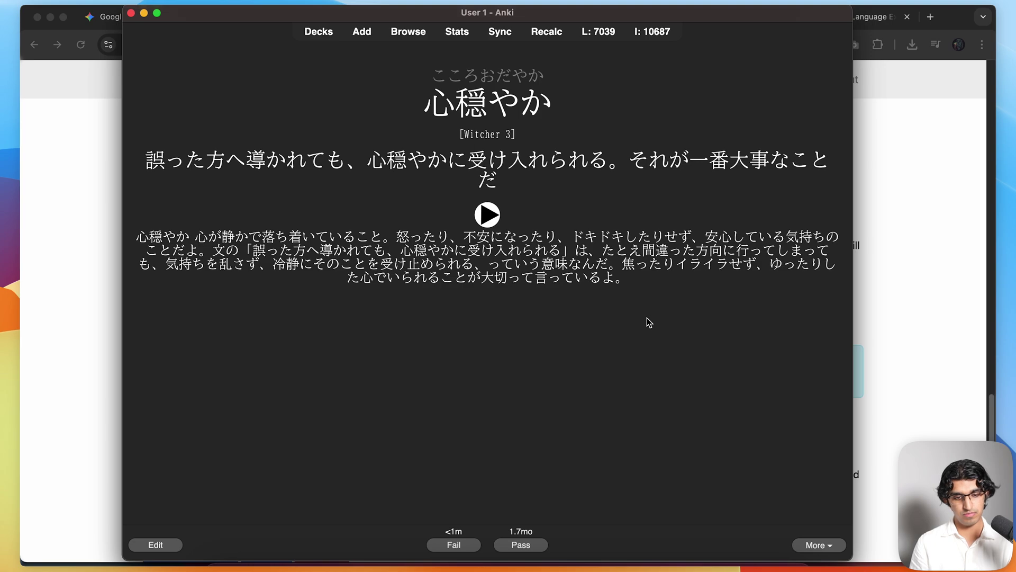
drag(424, 74, 515, 107)
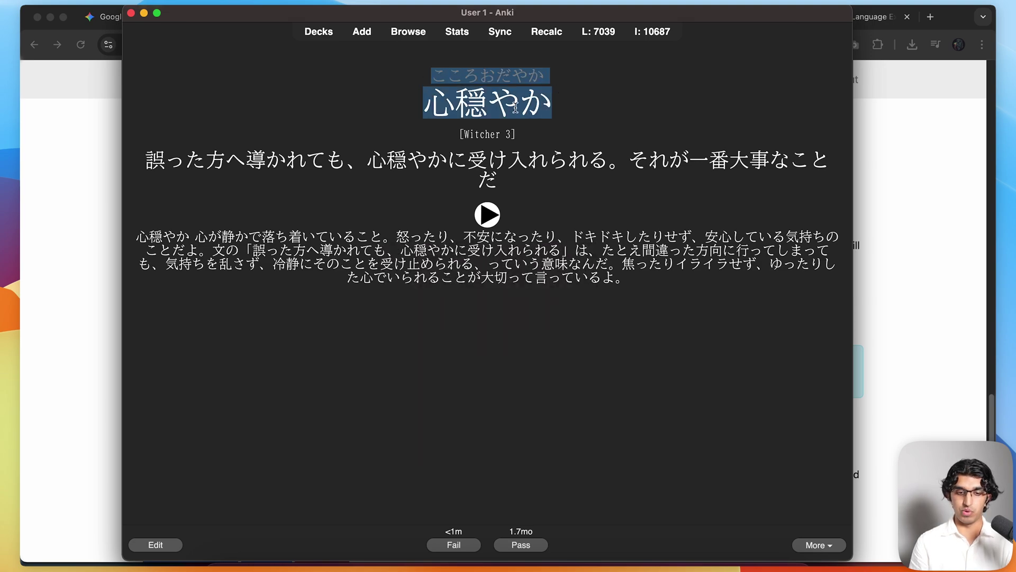
drag(140, 165, 523, 182)
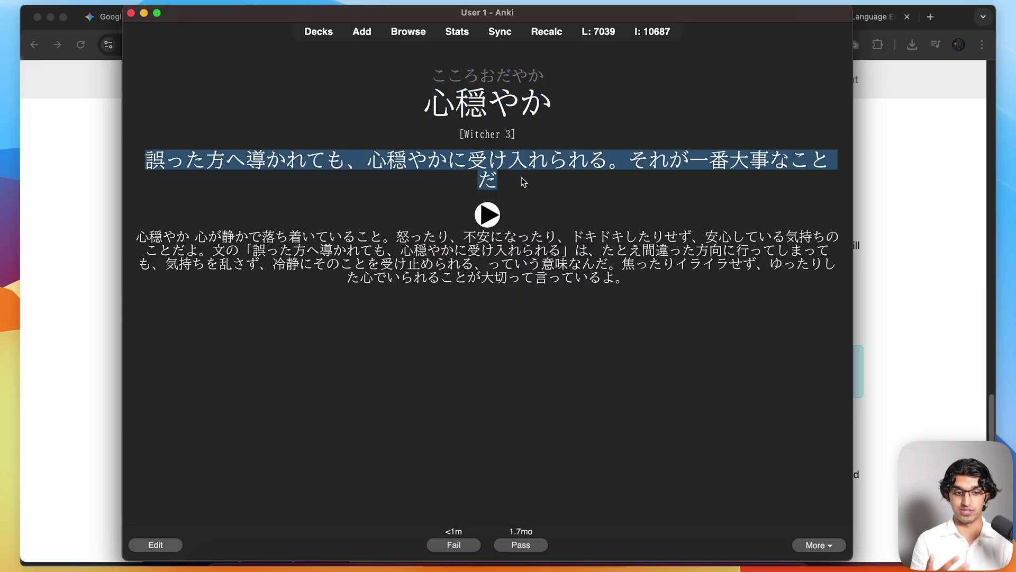
click(475, 336)
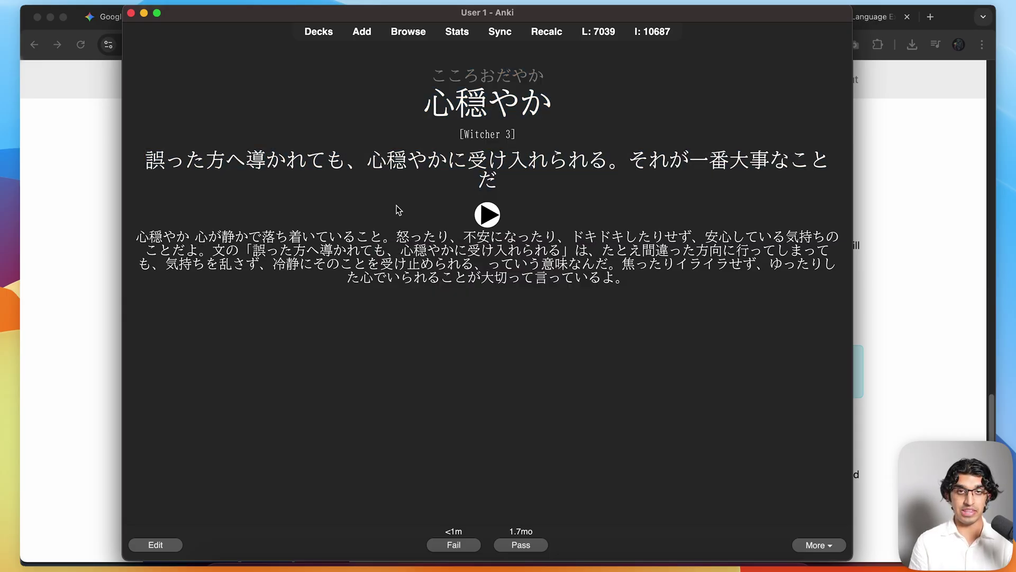
drag(133, 235, 656, 278)
click(655, 287)
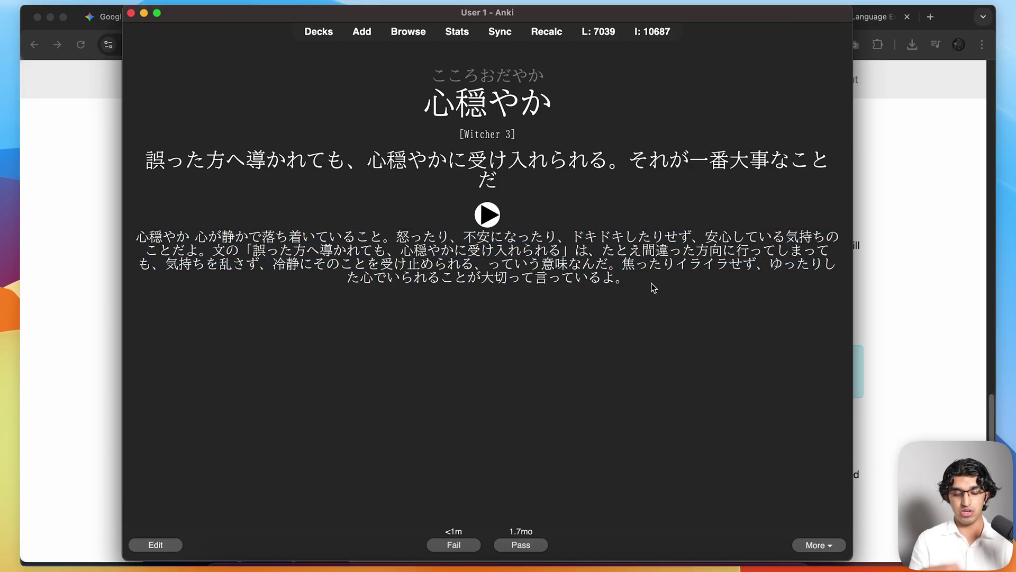
- Reopen the AI Language Explainer settings and read through the whole Text Generation prompt
click(153, 1)
mouse_move(275, 193)
click(351, 194)
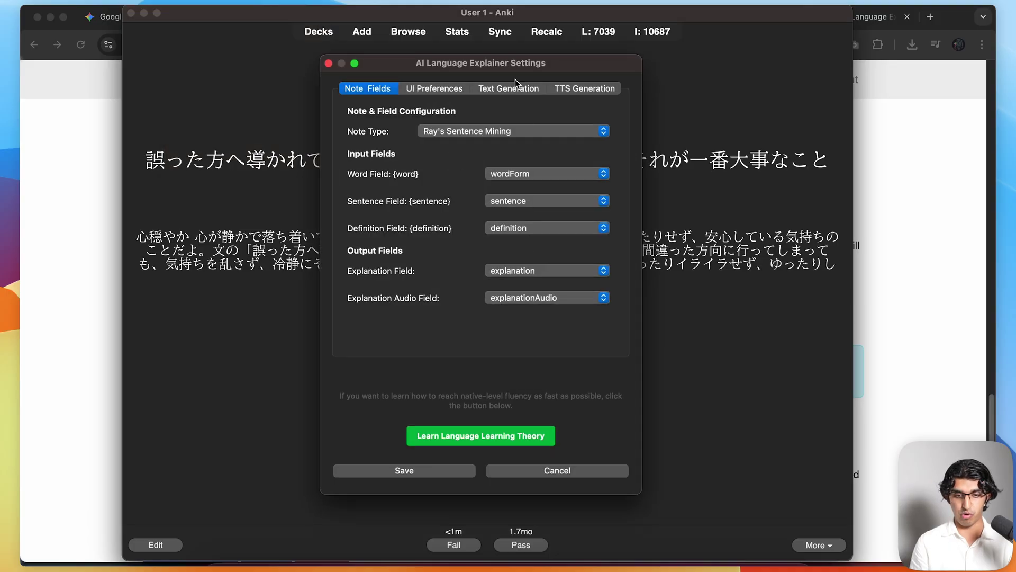
click(509, 90)
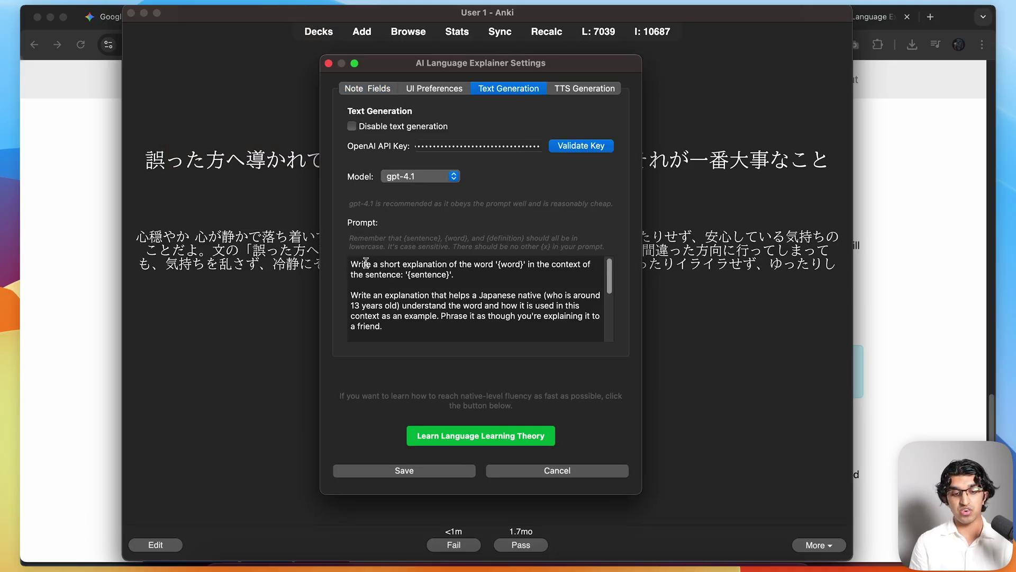
drag(456, 274, 545, 270)
click(505, 275)
scroll(499, 296, down, 2)
key(Right)
key(Right)
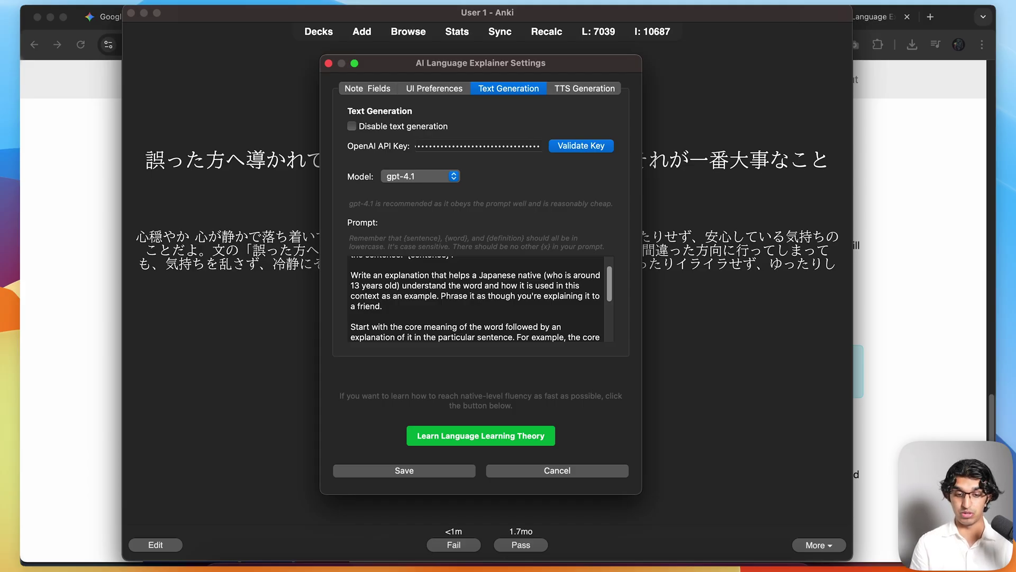
click(446, 297)
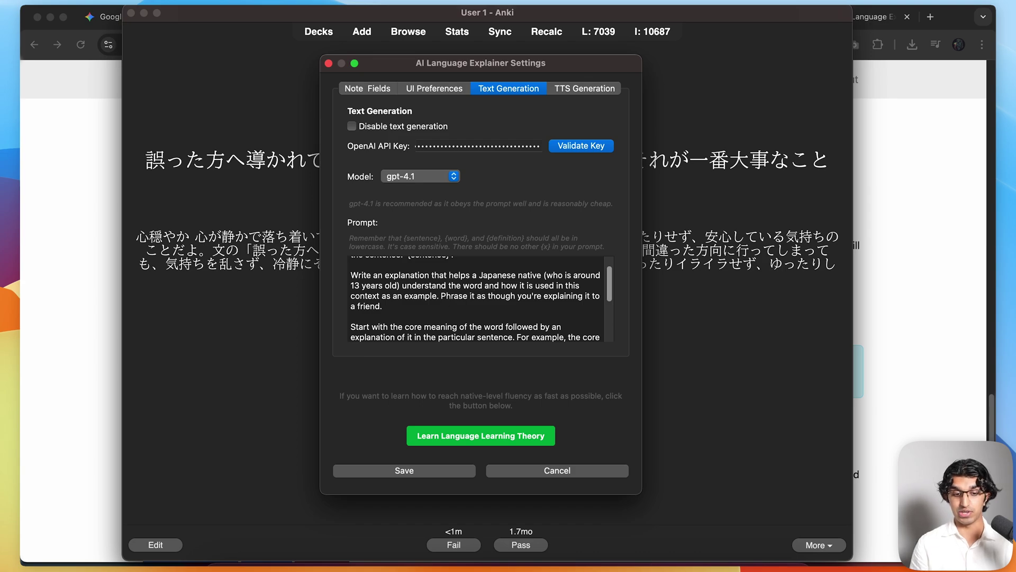
scroll(477, 299, down, 3)
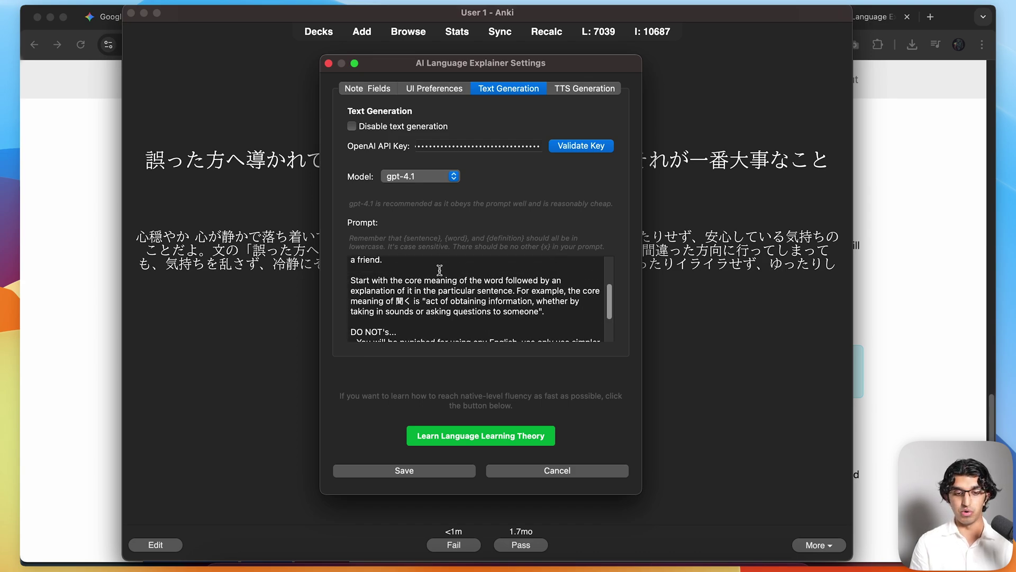
key(super+a)
scroll(476, 299, down, 5)
scroll(476, 299, up, 10)
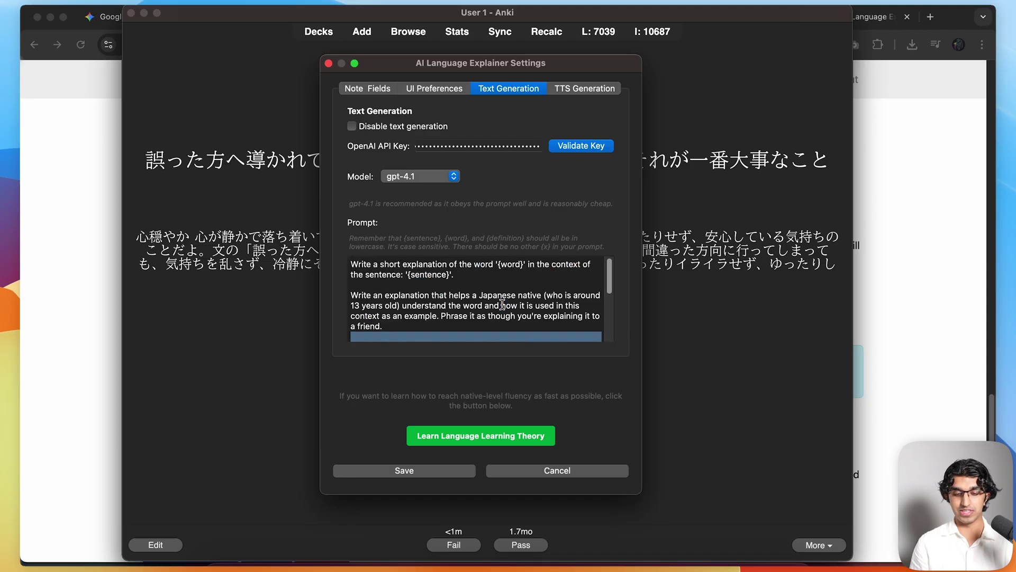
- Switch to the add-on's AnkiWeb page and examine the "13 years old" wording in the recommended Japanese prompt
click(904, 288)
scroll(904, 288, down, 6)
scroll(904, 287, up, 20)
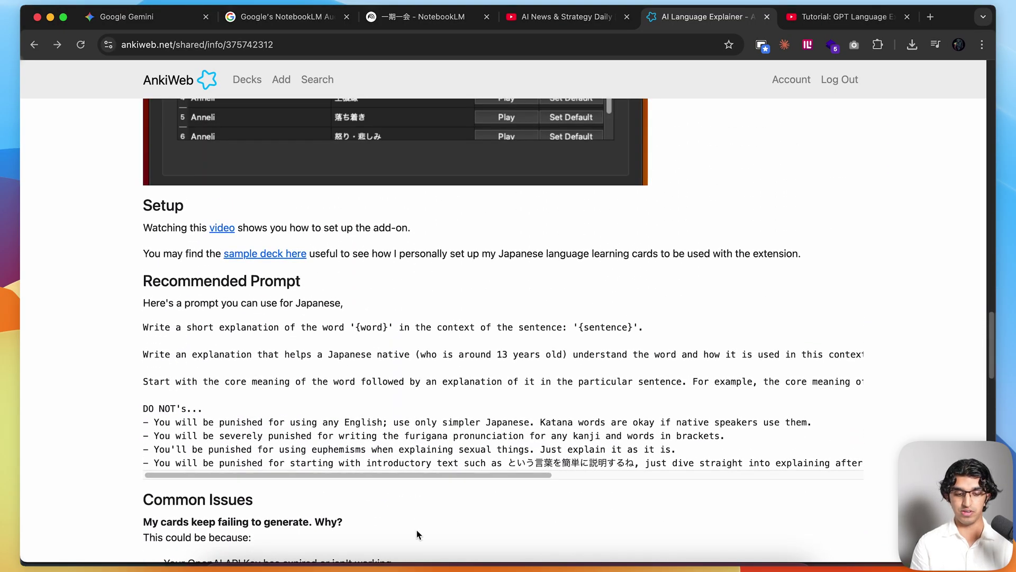
mouse_move(498, 353)
mouse_down()
mouse_move(562, 355)
mouse_move(494, 354)
mouse_up()
click(562, 356)
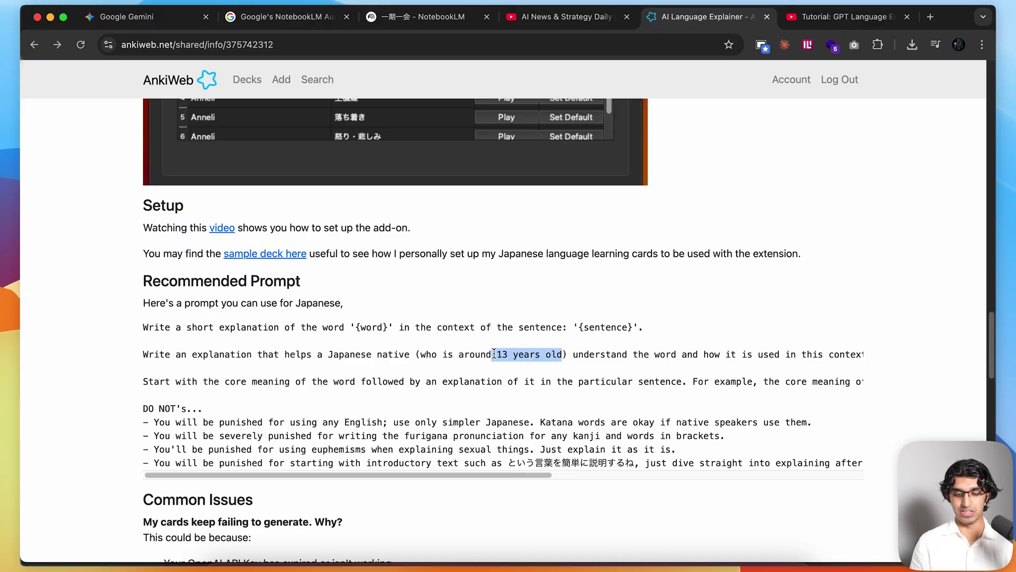
click(518, 395)
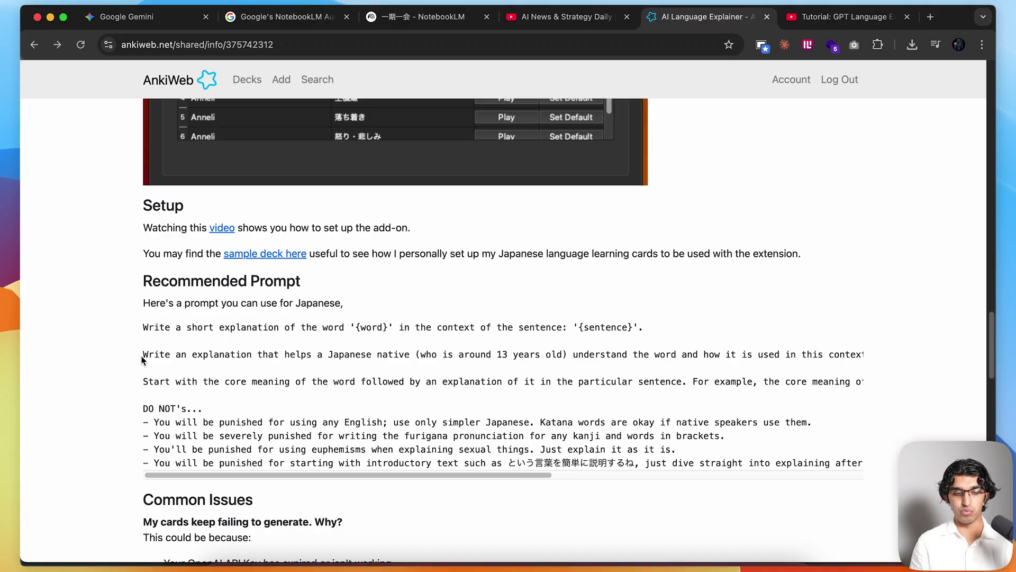
- Study the "Japanese native" wording in the recommended prompt's line asking for an explanation that helps understand the word
drag(142, 358, 413, 353)
click(415, 376)
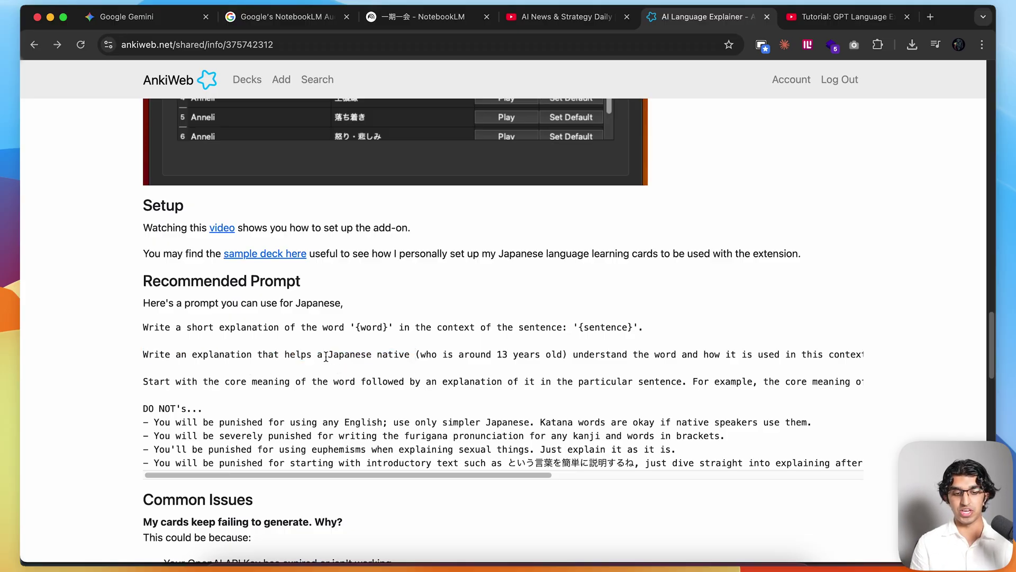
drag(327, 354, 394, 355)
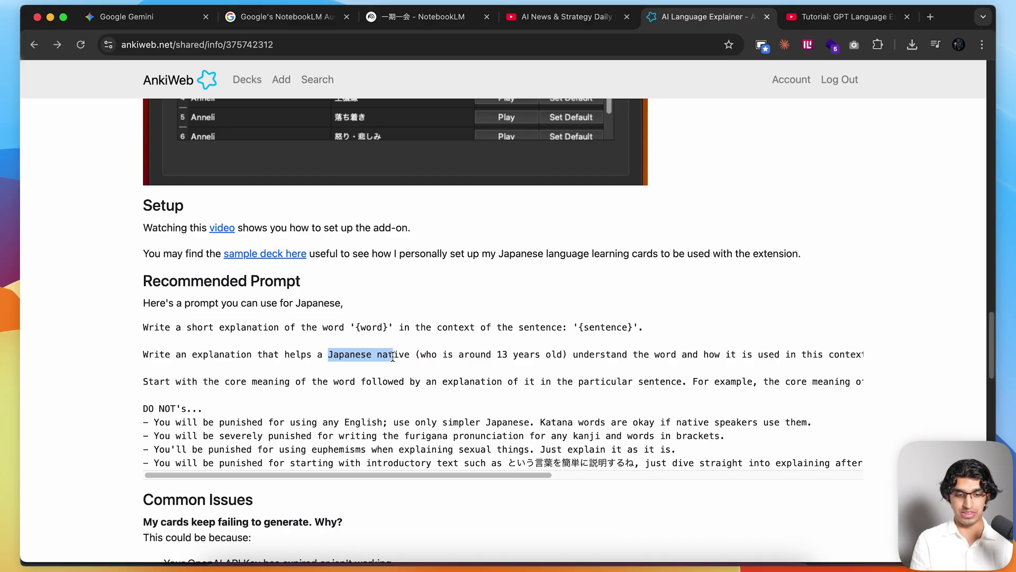
click(411, 351)
drag(412, 351, 340, 351)
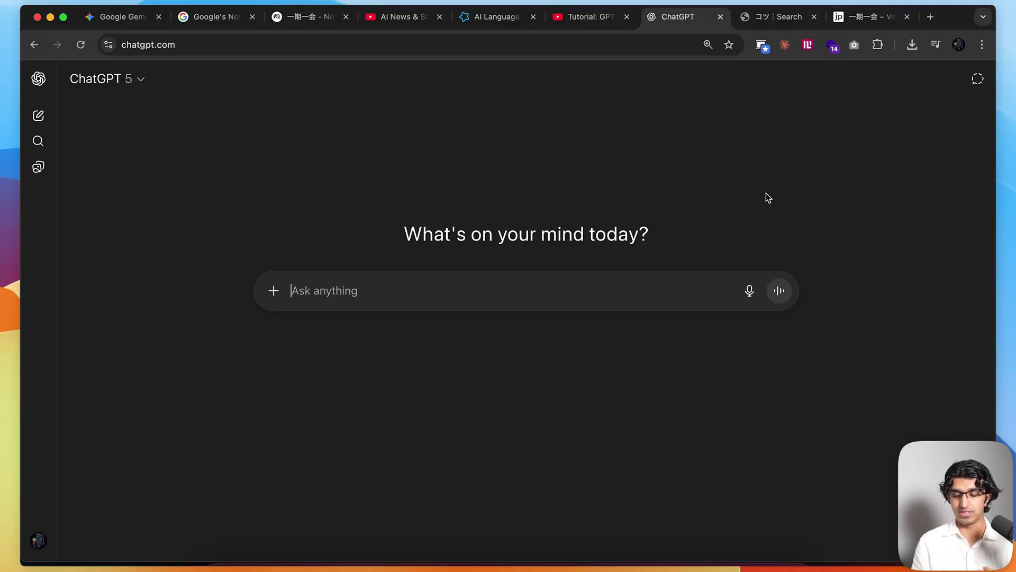
- Check the jpdb entry for 一期一会, search for the same word on コツ探索 and browse the example sentences
click(857, 18)
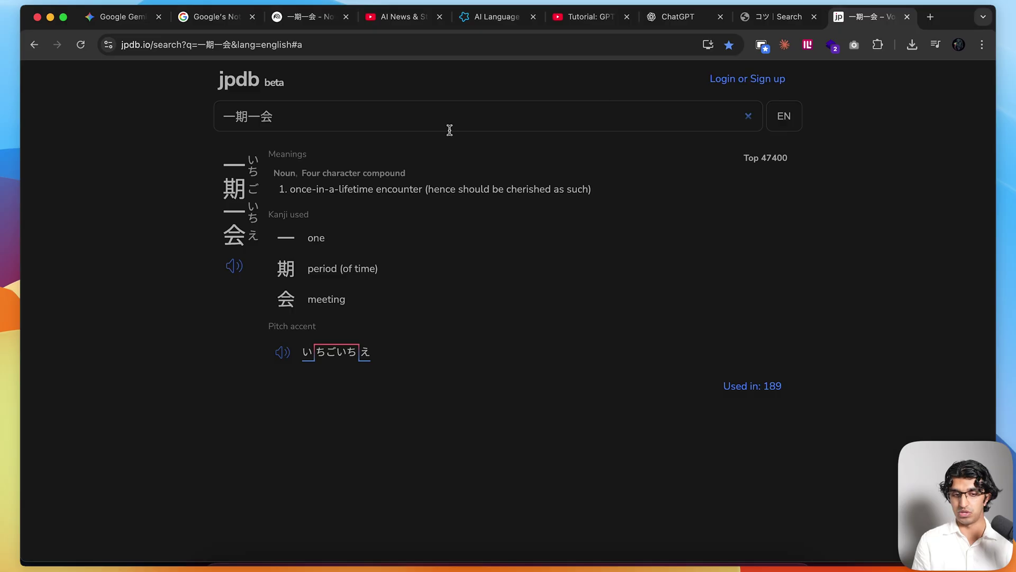
click(791, 19)
text(一期一会)
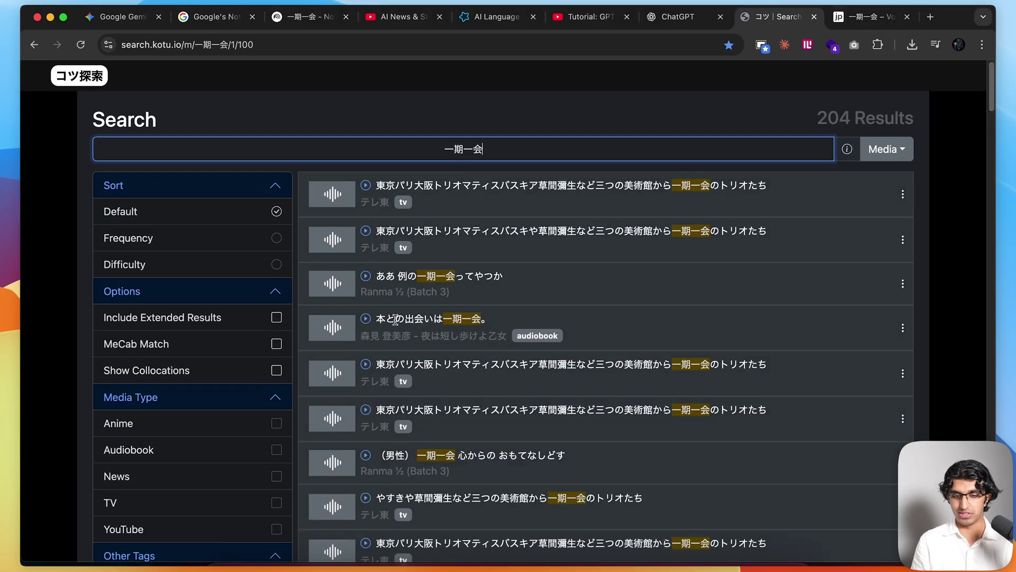
scroll(395, 319, down, 15)
scroll(395, 319, up, 15)
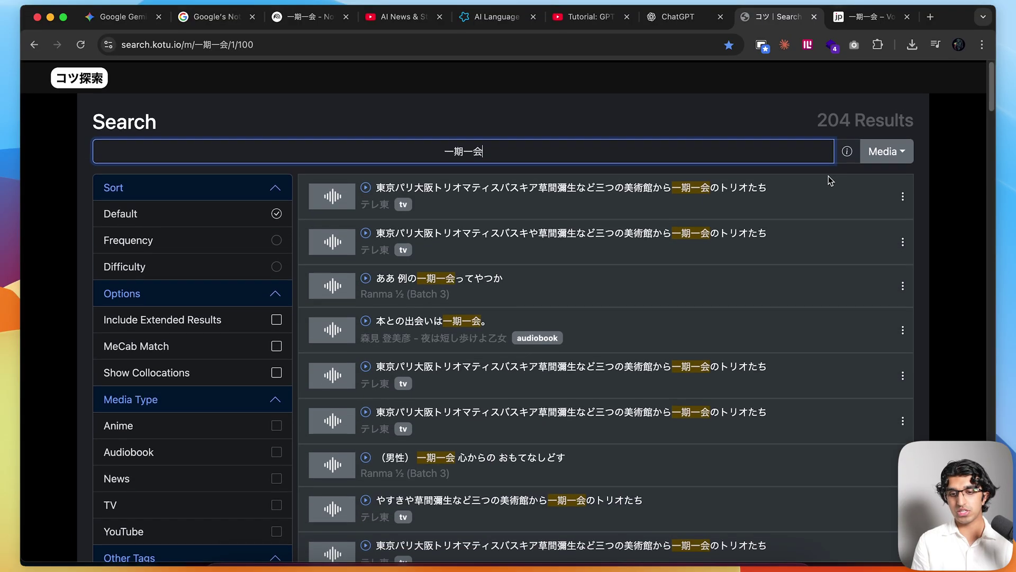
click(842, 123)
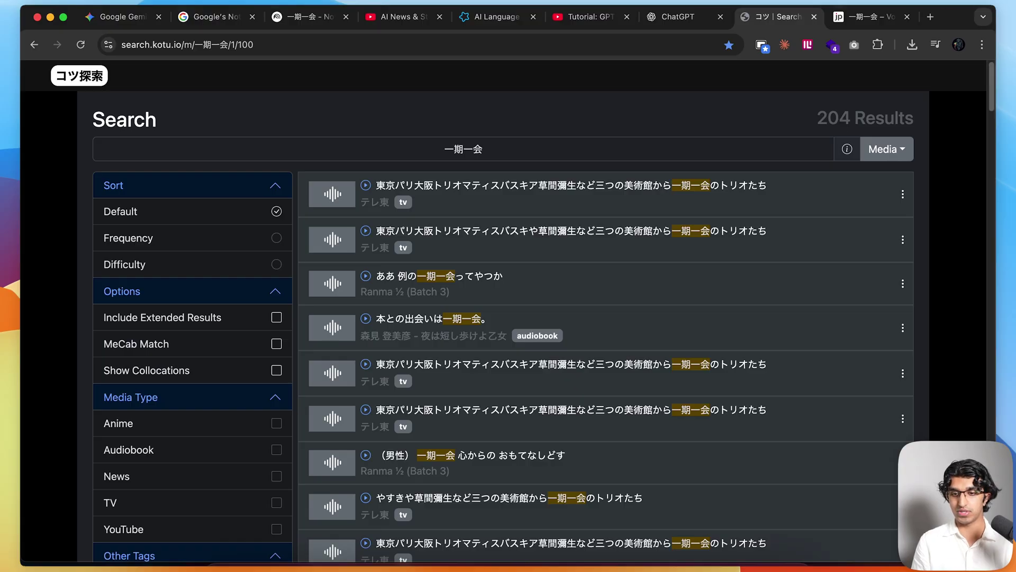
- Open YouGlish for Japanese in a new tab, search it for 一期一会 and look over the results page
click(931, 16)
text(t)
key(BackSpace)
key(BackSpace)
text(youg)
key(Return)
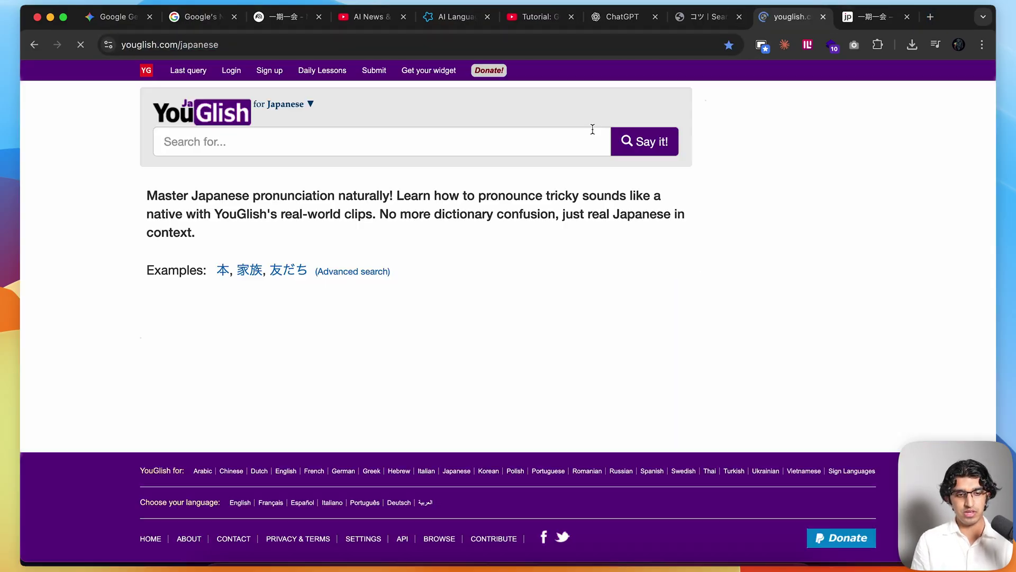
text(一期一会)
key(Return)
click(306, 100)
scroll(312, 265, down, 5)
scroll(314, 269, up, 5)
- Copy the second example sentence from コツ探索 into ChatGPT and submit it with "break this down in english"
key(super+7)
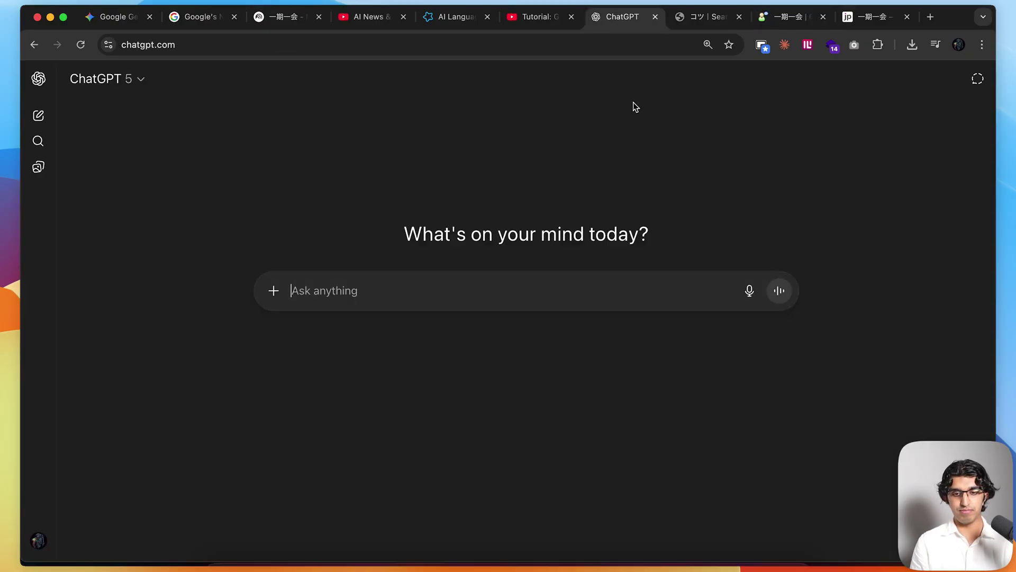
click(694, 19)
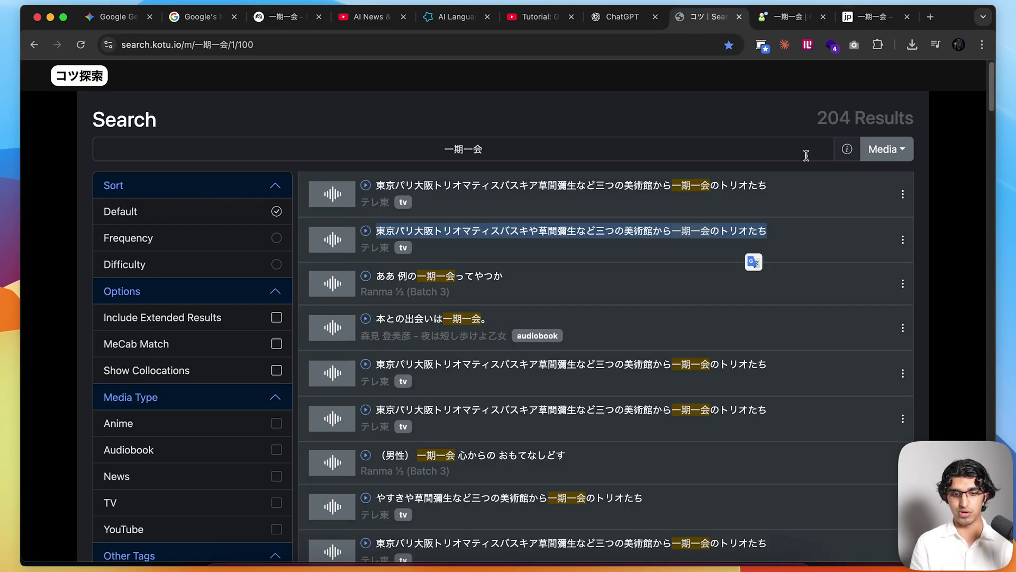
key(super+7)
text(東京パリ大阪トリオマティスバスキや草間彌生など三つの美術館から一期一会のトリオたち)
key(shift+Return)
key(shift+Return)
text(break this down in english)
key(Return)
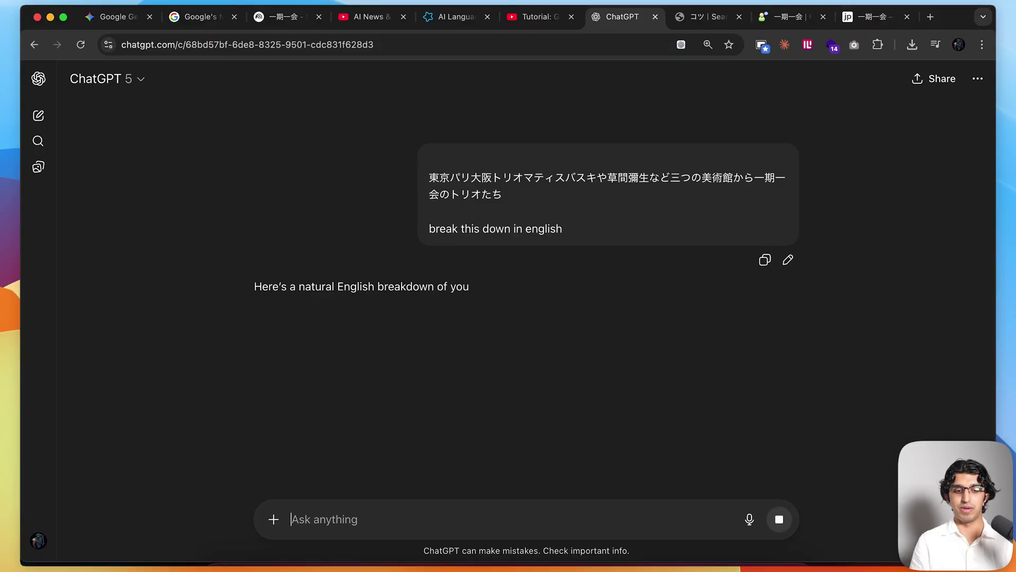
- Ask ChatGPT to "break it down in japanese" and read through the whole answer
text(break it down in japanese)
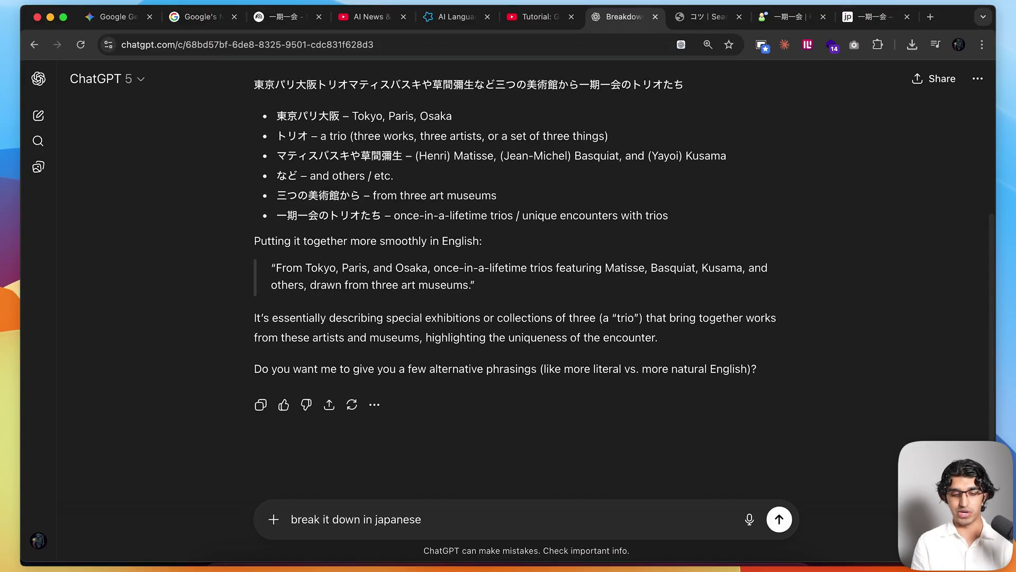
key(Return)
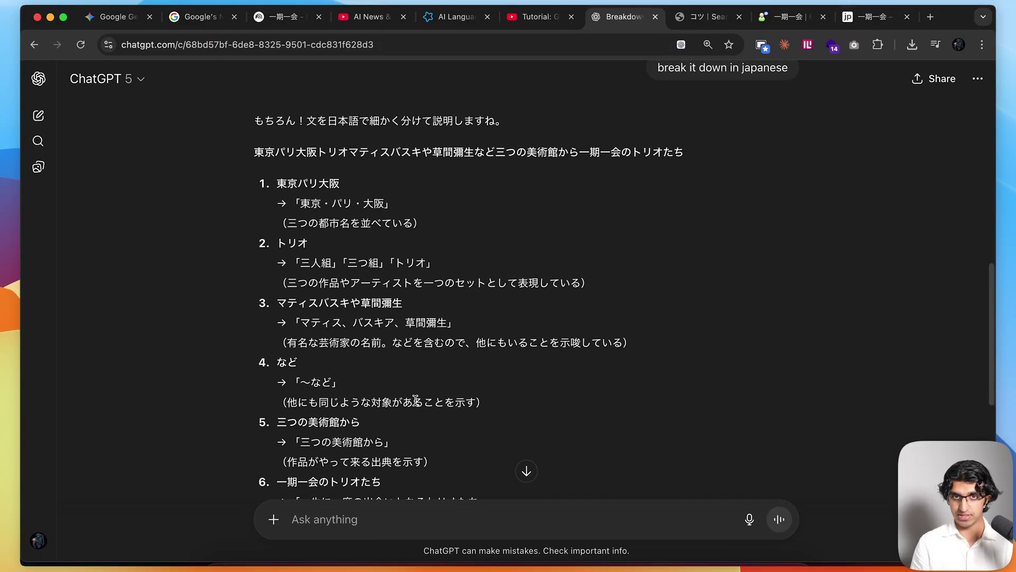
scroll(415, 400, down, 5)
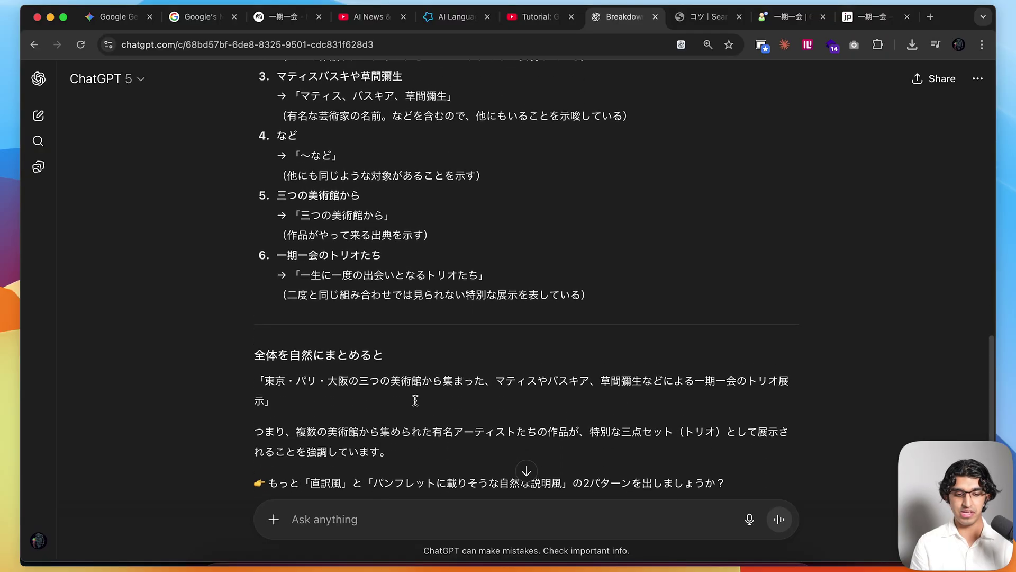
scroll(415, 397, down, 2)
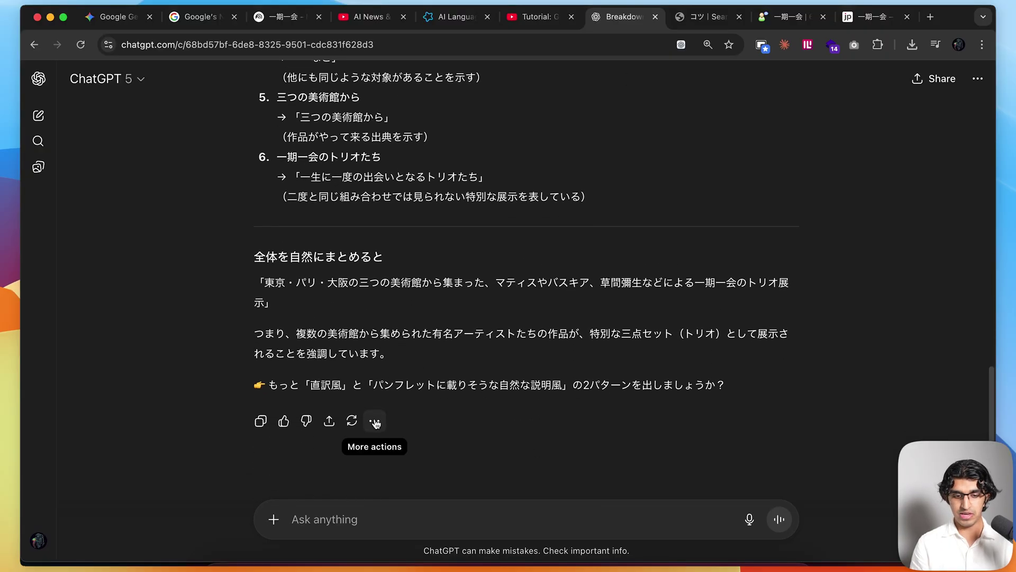
- Check the additional actions available for the Japanese answer, and highlight and reread its breakdown
click(374, 420)
click(408, 392)
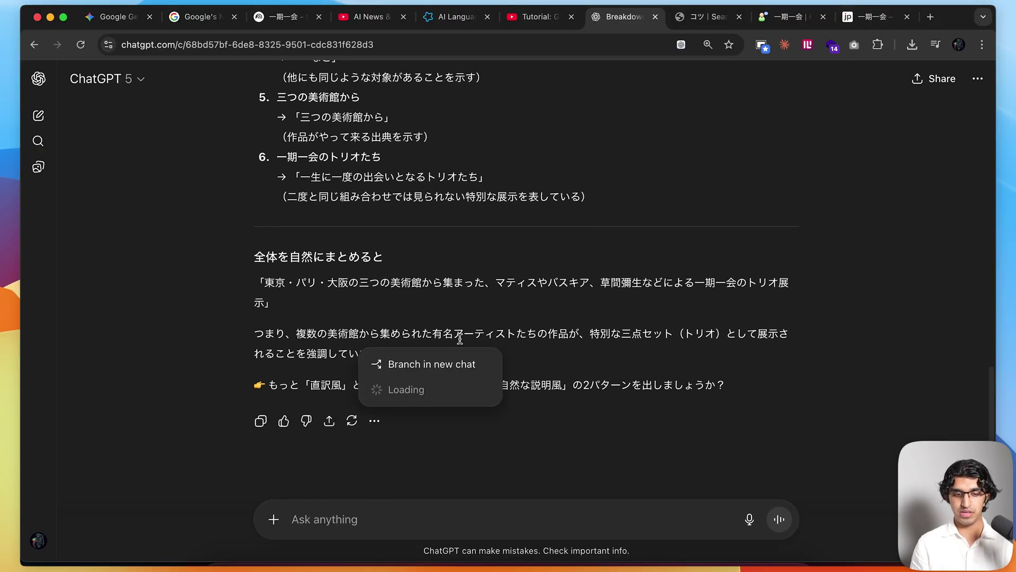
click(500, 313)
drag(726, 385, 283, 137)
scroll(265, 254, up, 6)
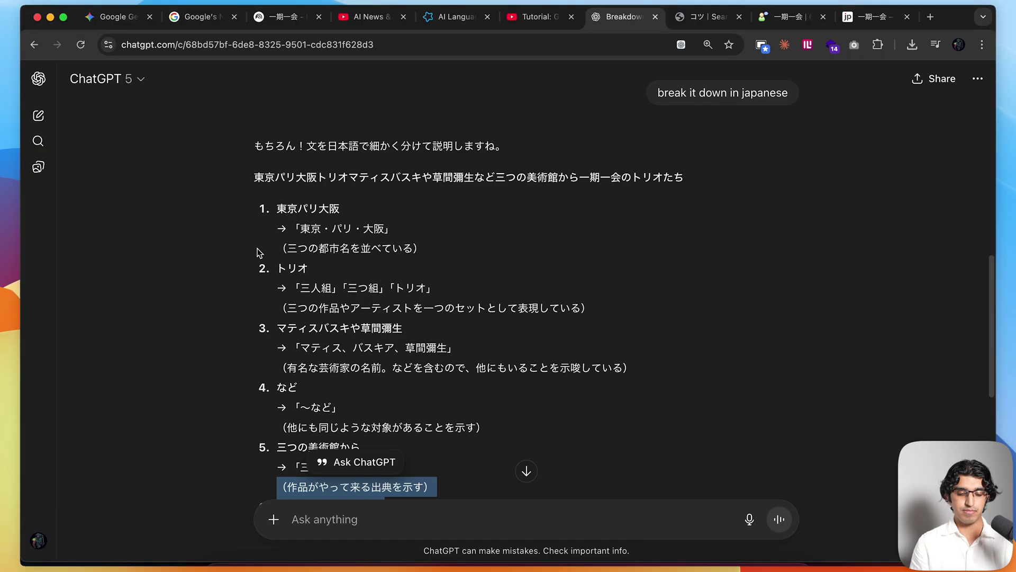
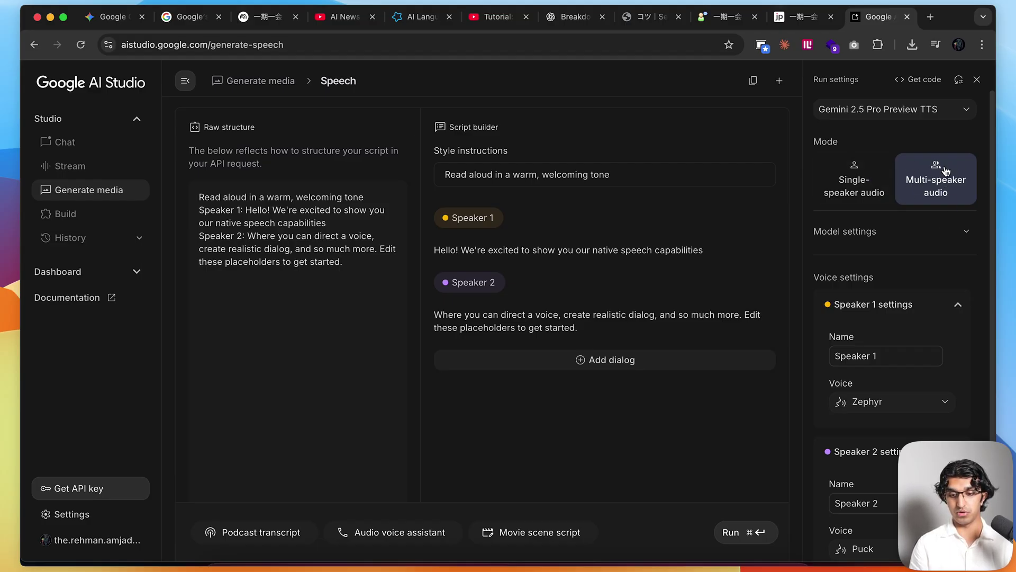
- Set Google AI Studio speech generation to single-speaker audio and paste ChatGPT's Japanese breakdown in as the text
click(835, 185)
click(395, 207)
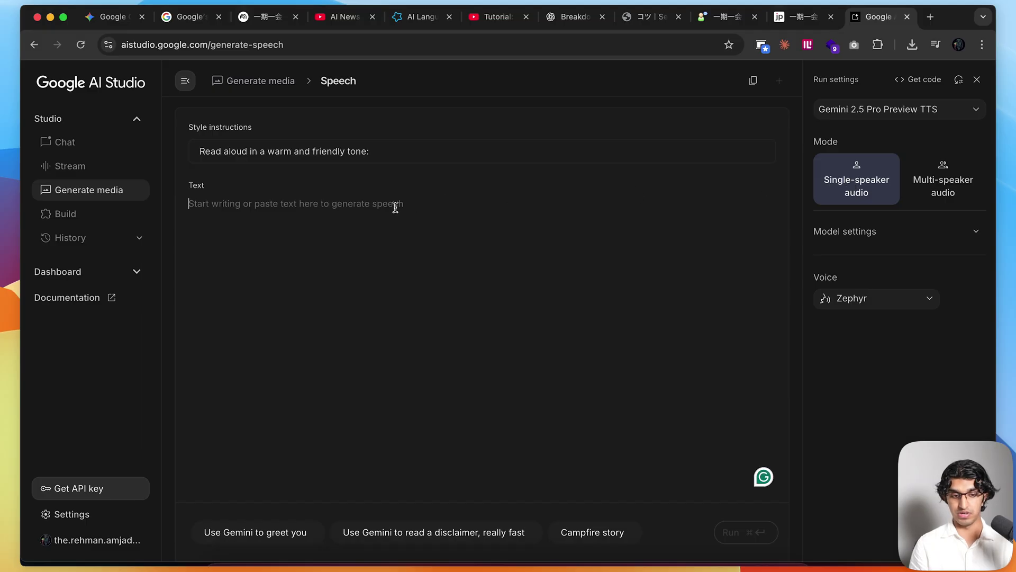
key(super+7)
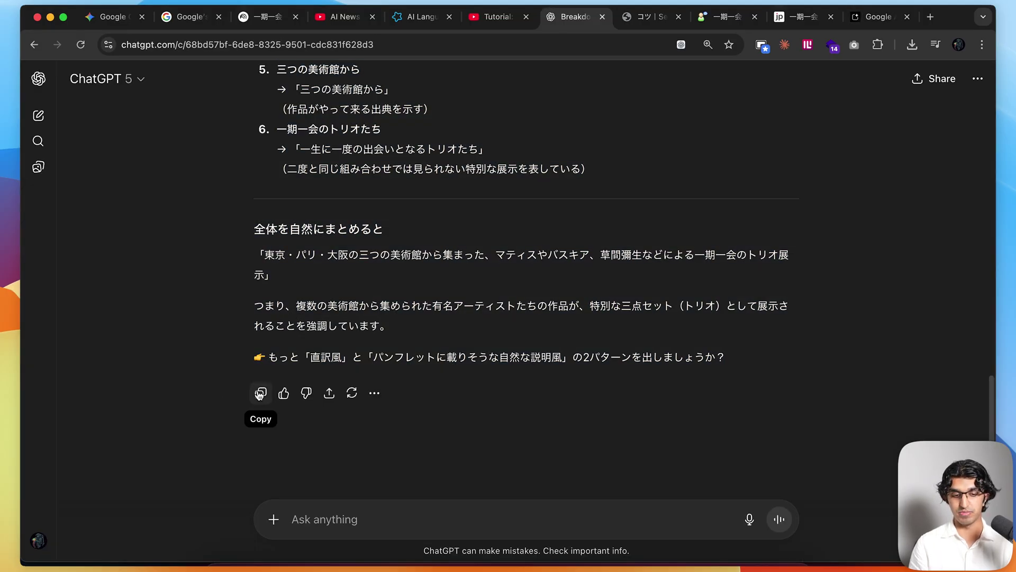
click(260, 392)
click(878, 16)
key(super+v)
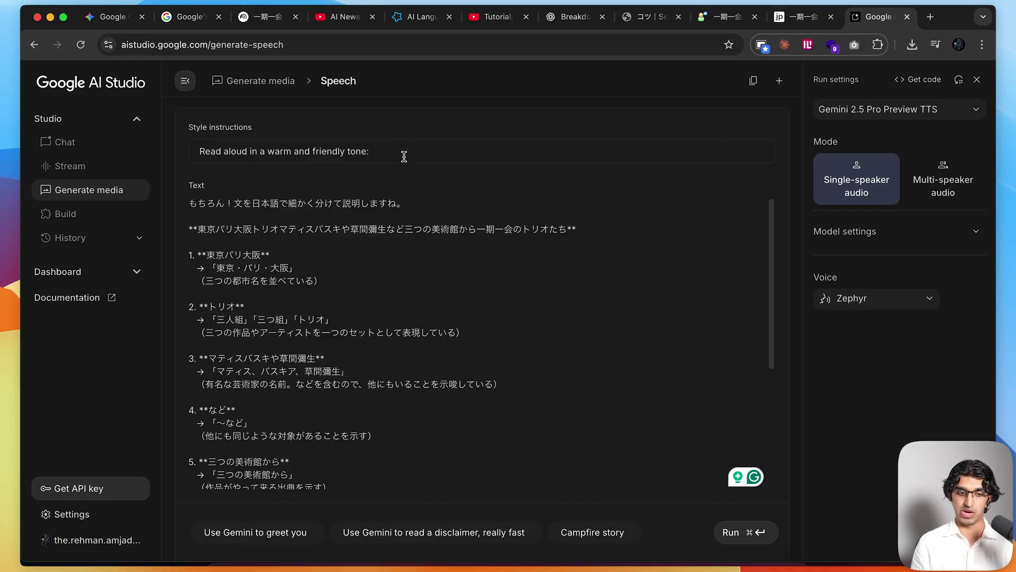
- Examine the speech style instructions and browse the available voices, keeping Zephyr
triple_click(186, 155)
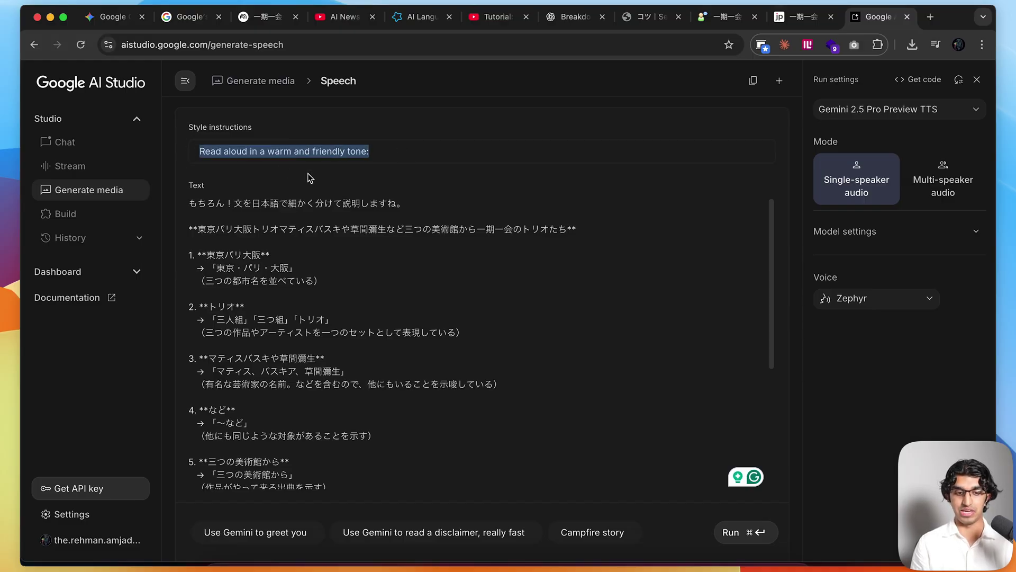
click(449, 230)
click(888, 305)
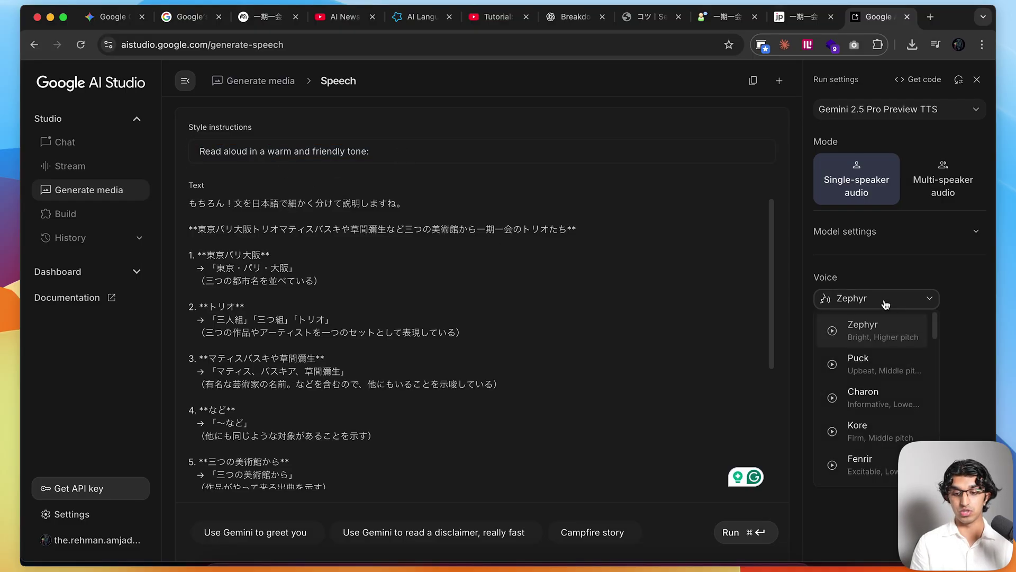
scroll(878, 427, down, 10)
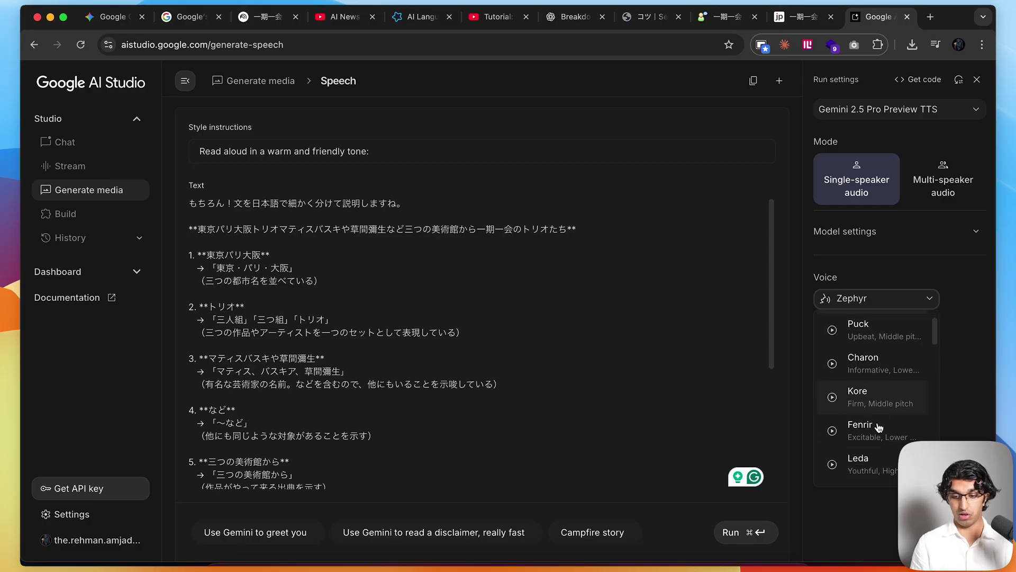
scroll(879, 427, down, 10)
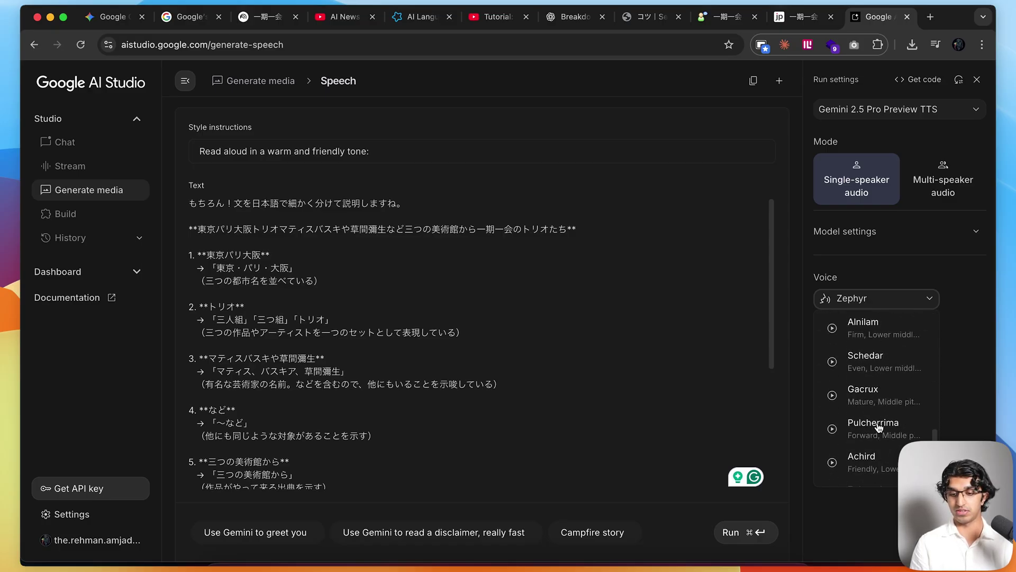
click(687, 381)
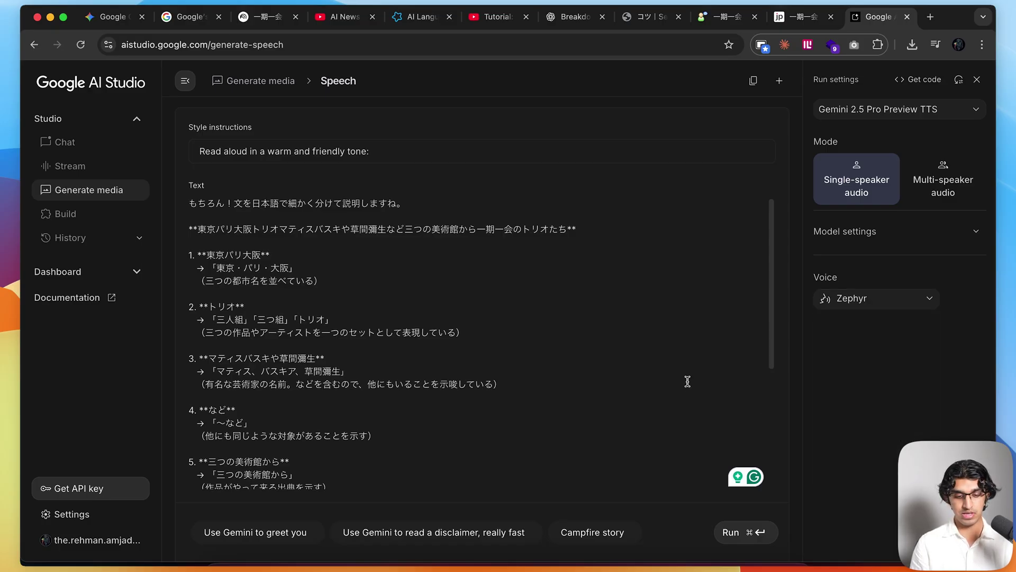
- Generate speech from the pasted Japanese breakdown, listen to the start and use the audio's download option
click(747, 540)
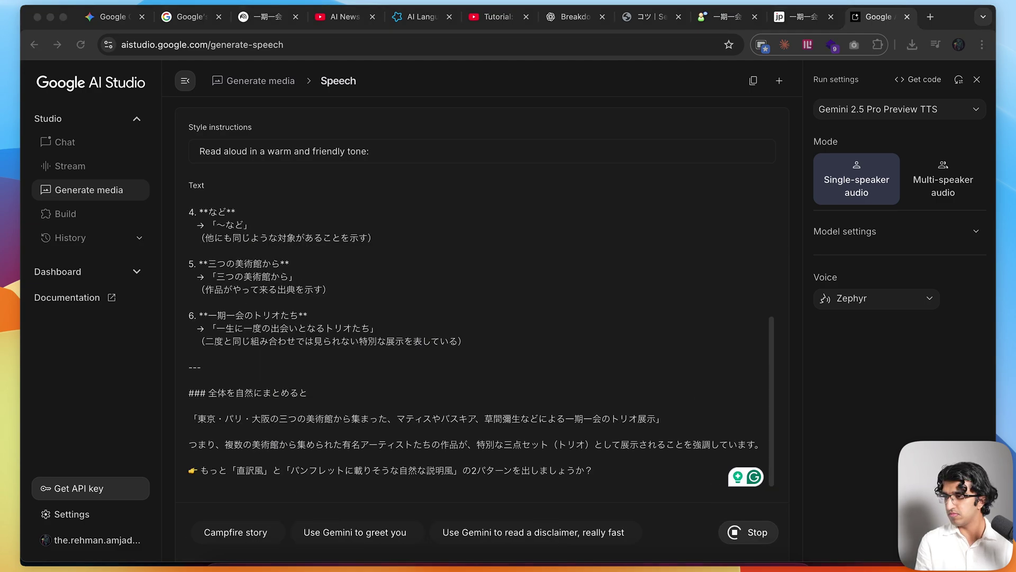
click(888, 394)
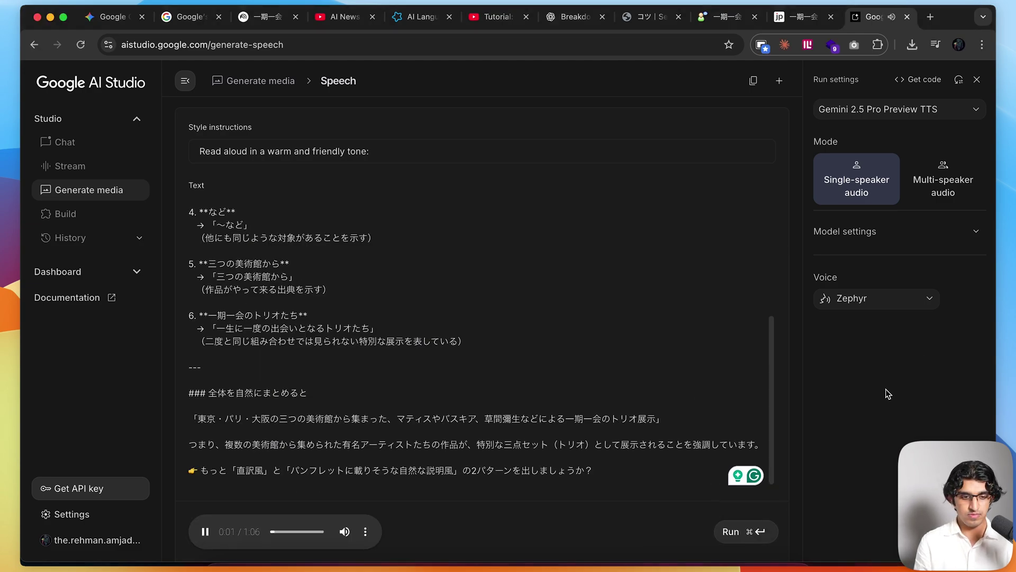
scroll(710, 373, up, 5)
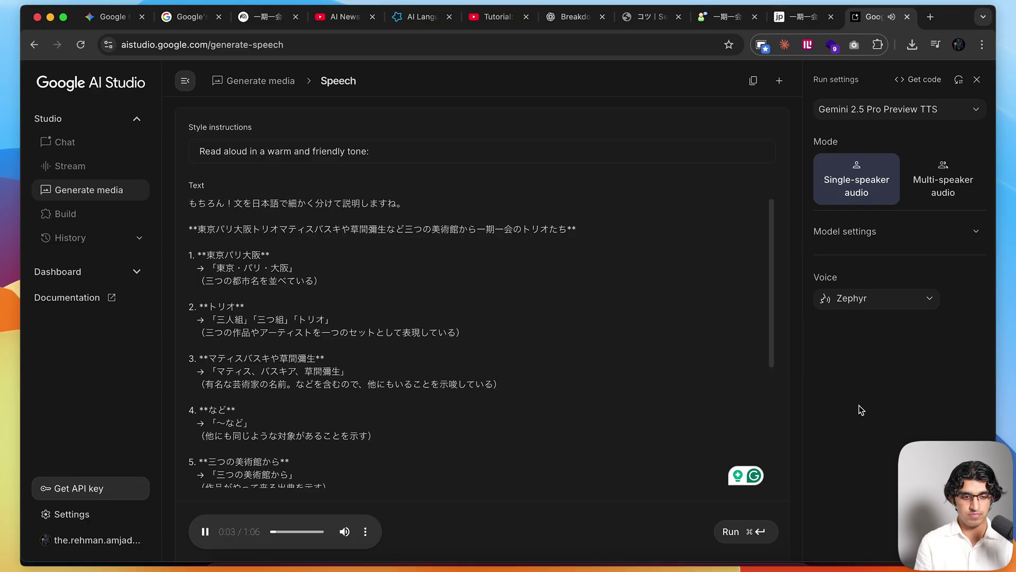
click(365, 533)
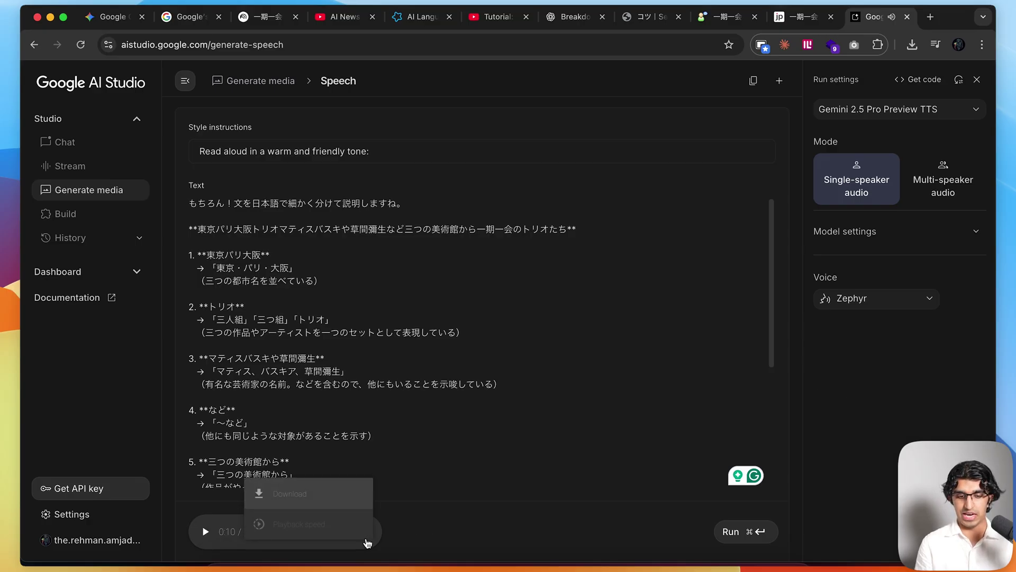
click(324, 501)
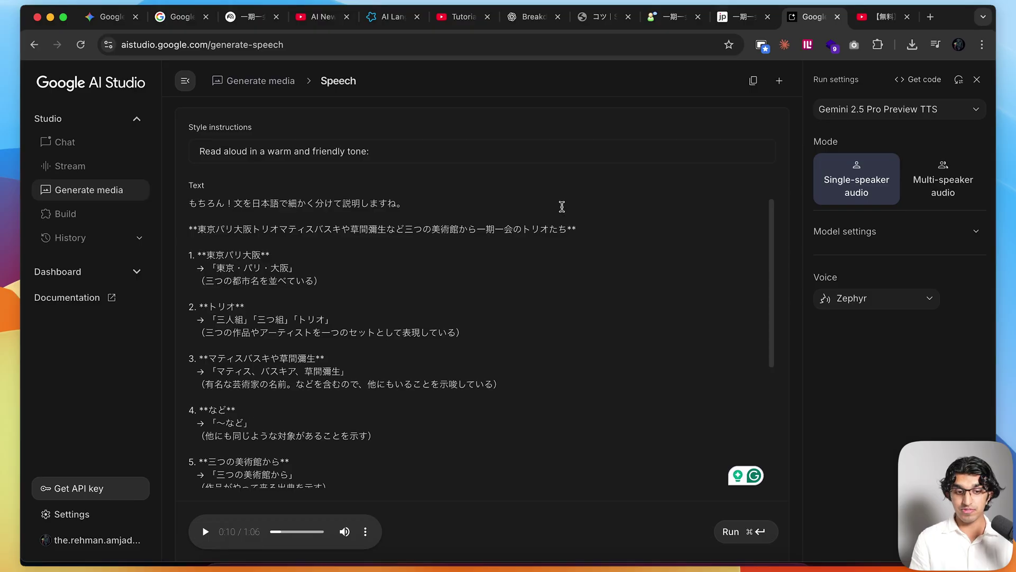
- Switch to the YouTube video comparing eight Japanese AI voice tools and examine its title, Gemini speech section and comments
click(898, 12)
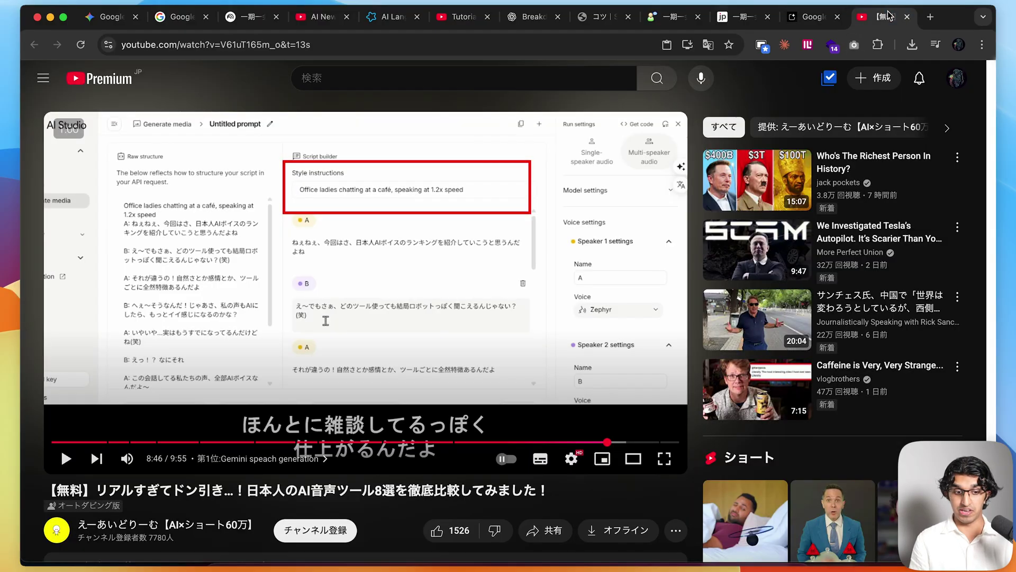
drag(570, 493, 46, 492)
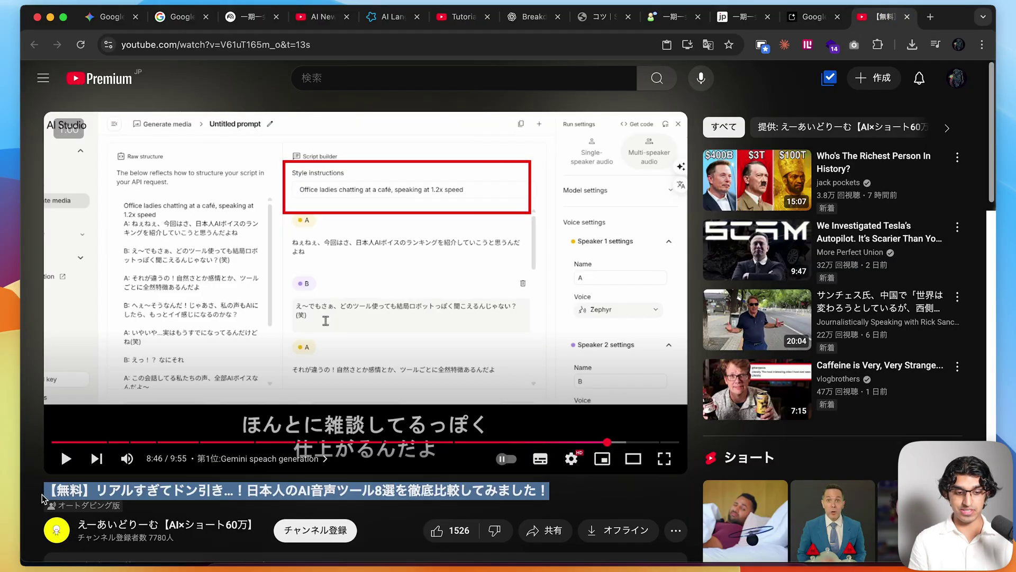
click(585, 500)
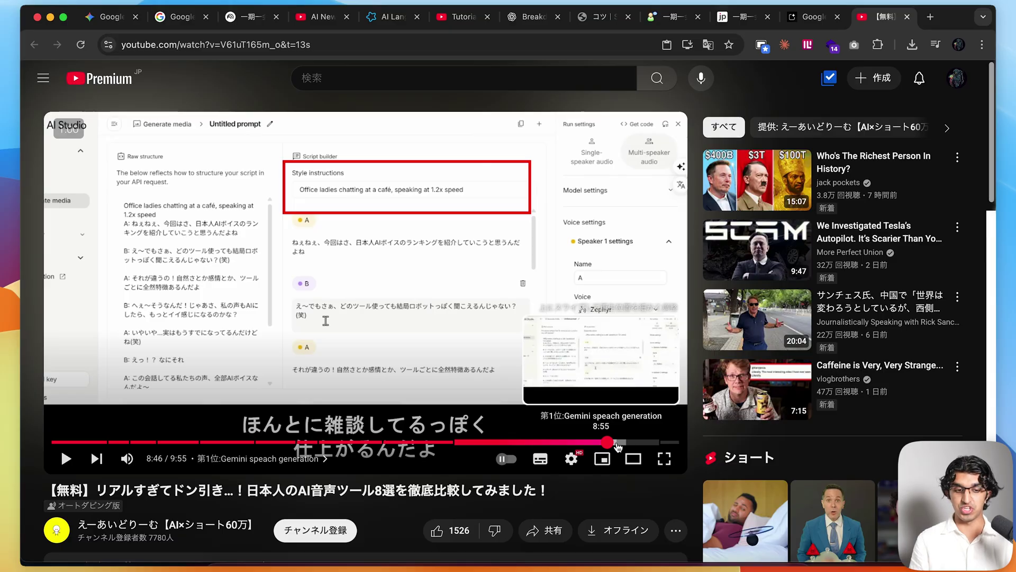
scroll(227, 351, down, 15)
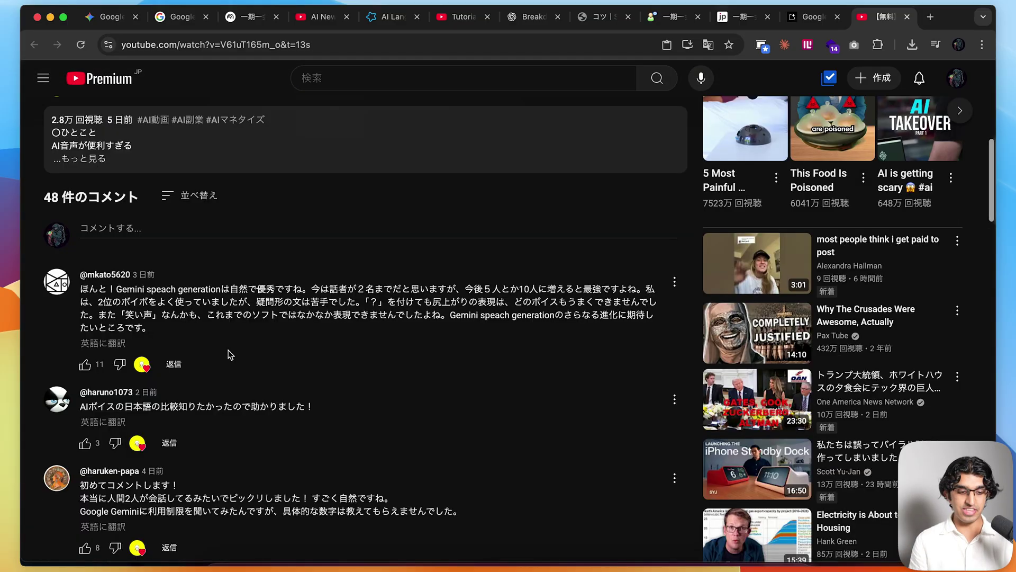
- Read through the viewer comments about Gemini speech generation and other AI voice tools below the comparison video
scroll(219, 401, down, 8)
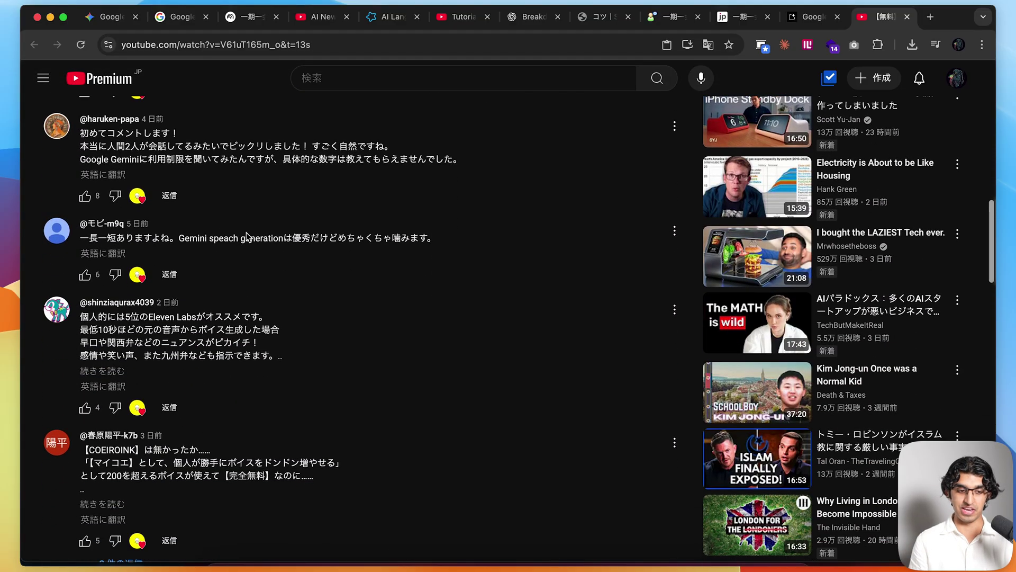
scroll(417, 245, up, 20)
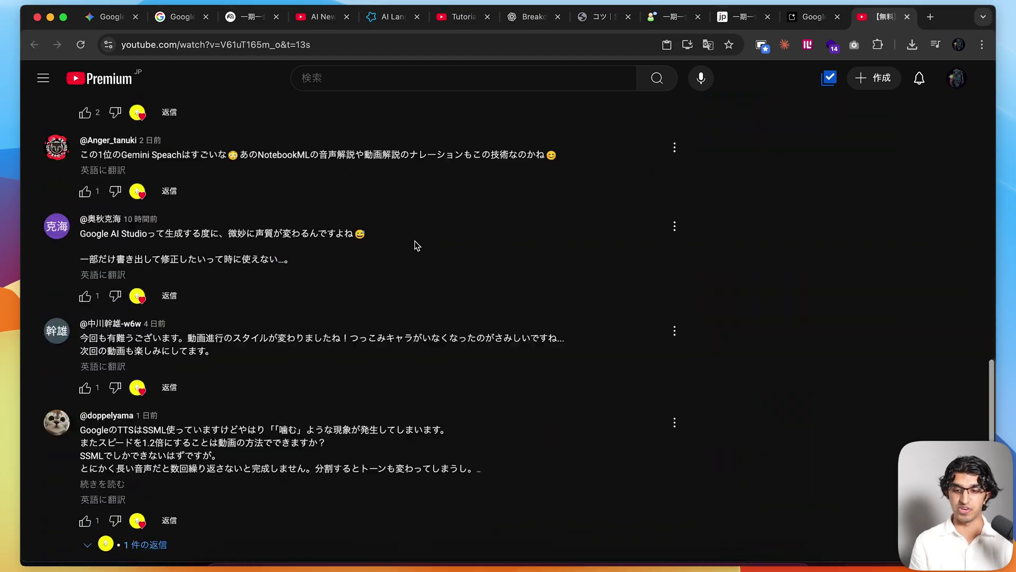
scroll(417, 245, down, 1)
- Switch to Google AI Studio, stream realtime webcam video to Gemini with the FaceTime HD Camera allowed for this time, and turn the camera off
click(808, 20)
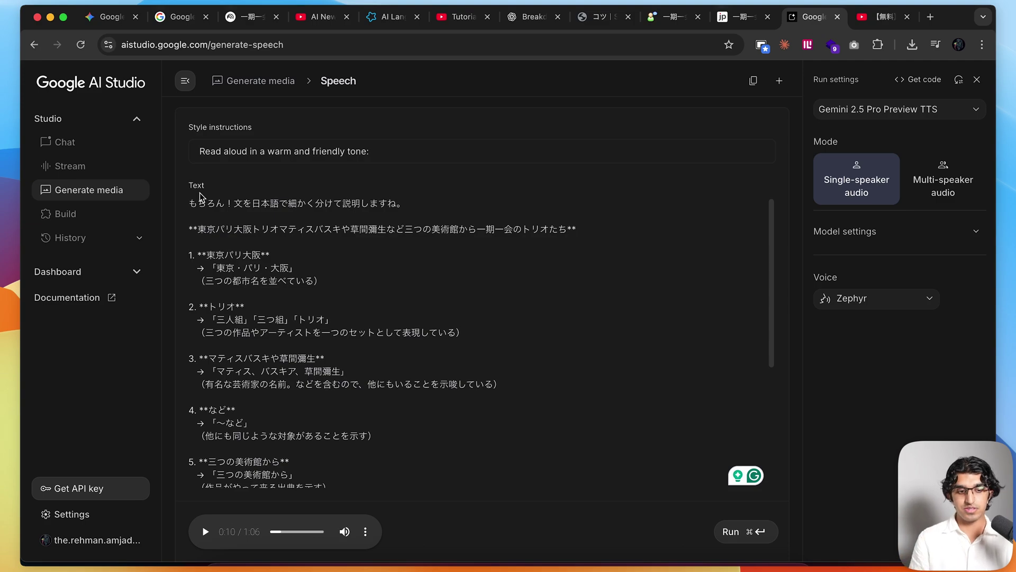
click(76, 168)
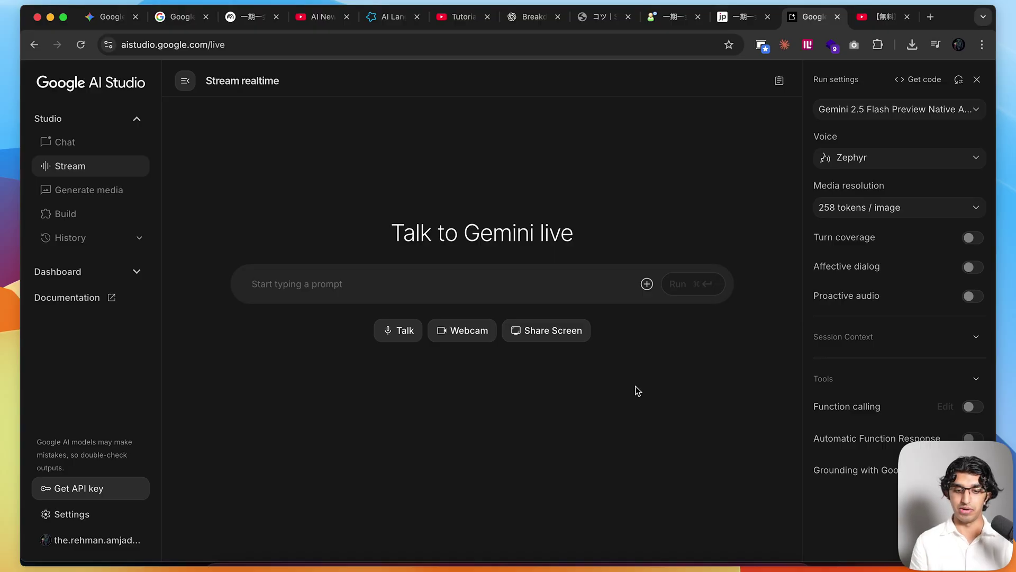
click(456, 333)
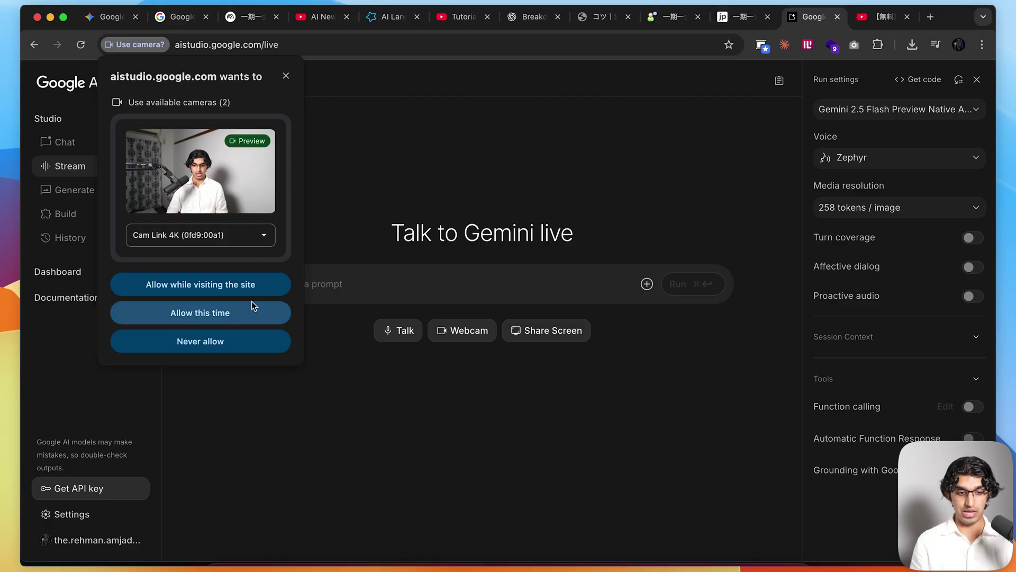
click(228, 244)
click(217, 281)
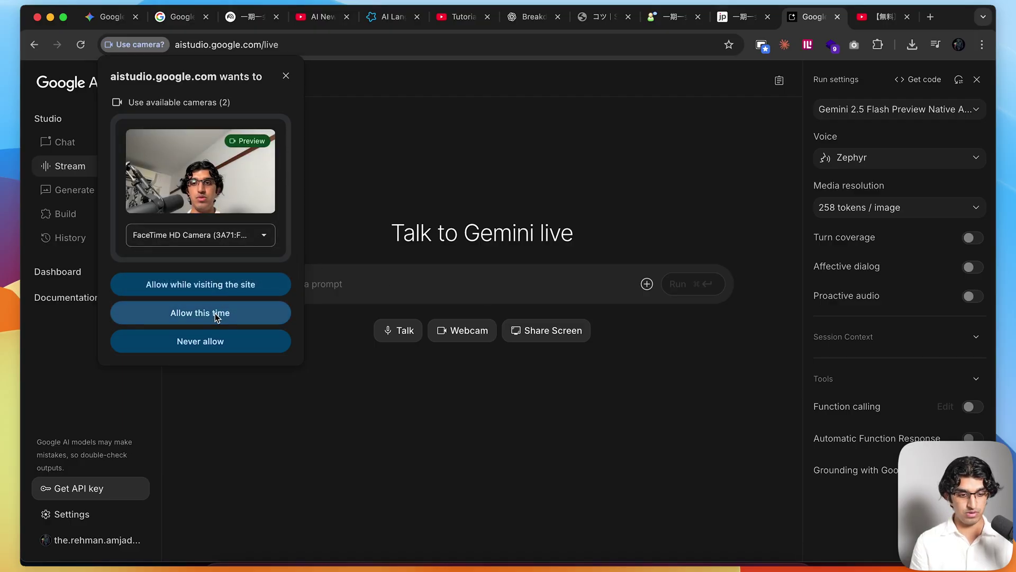
click(216, 313)
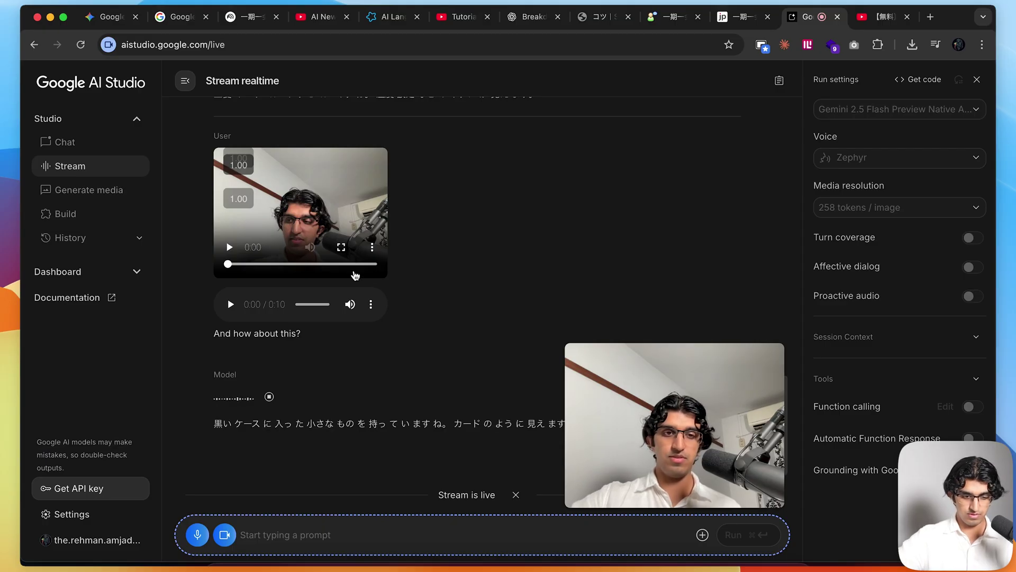
click(224, 536)
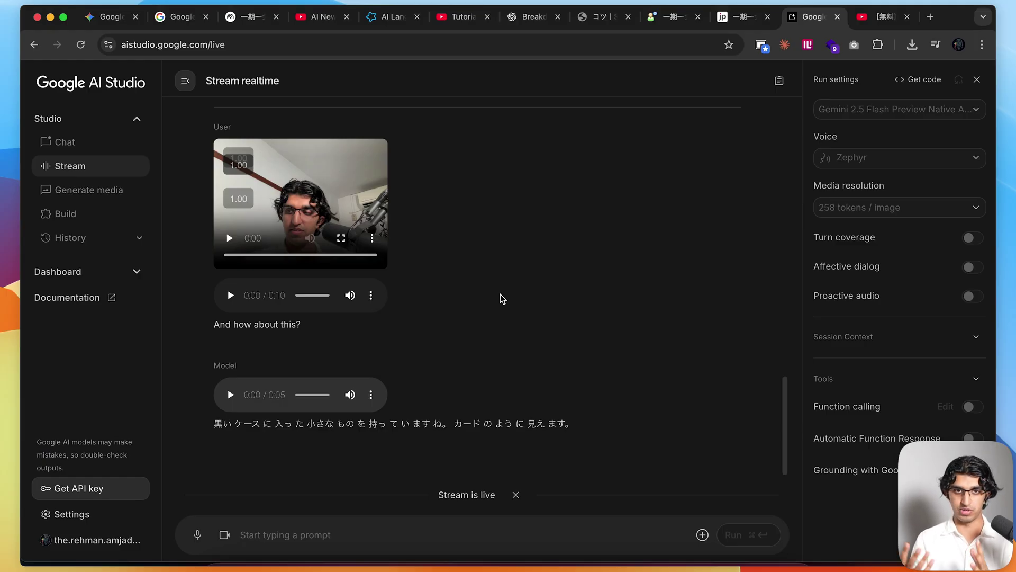
- Examine the windows available for screen sharing in the live stream and cancel without sharing any
click(224, 535)
click(253, 487)
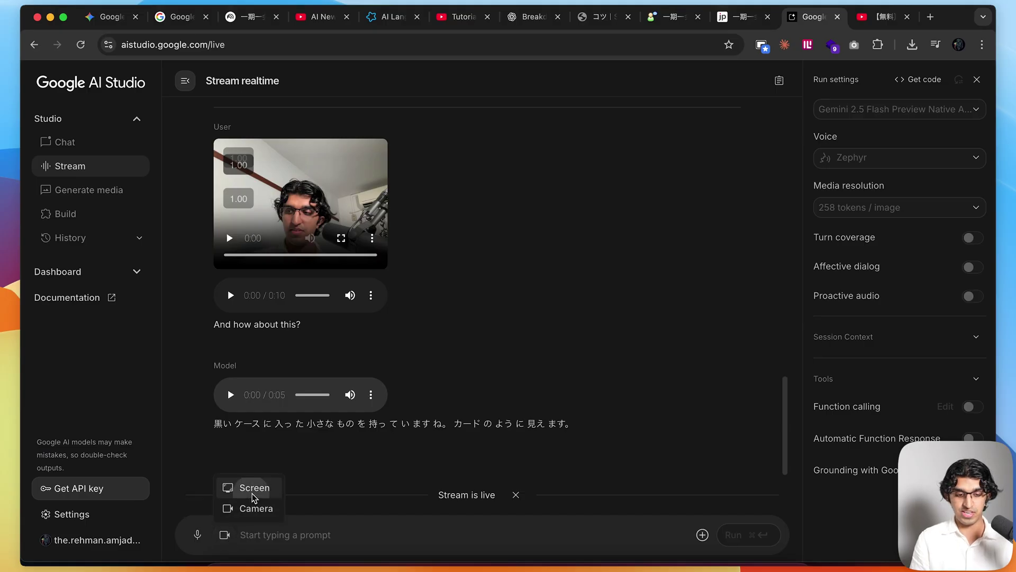
scroll(479, 334, down, 3)
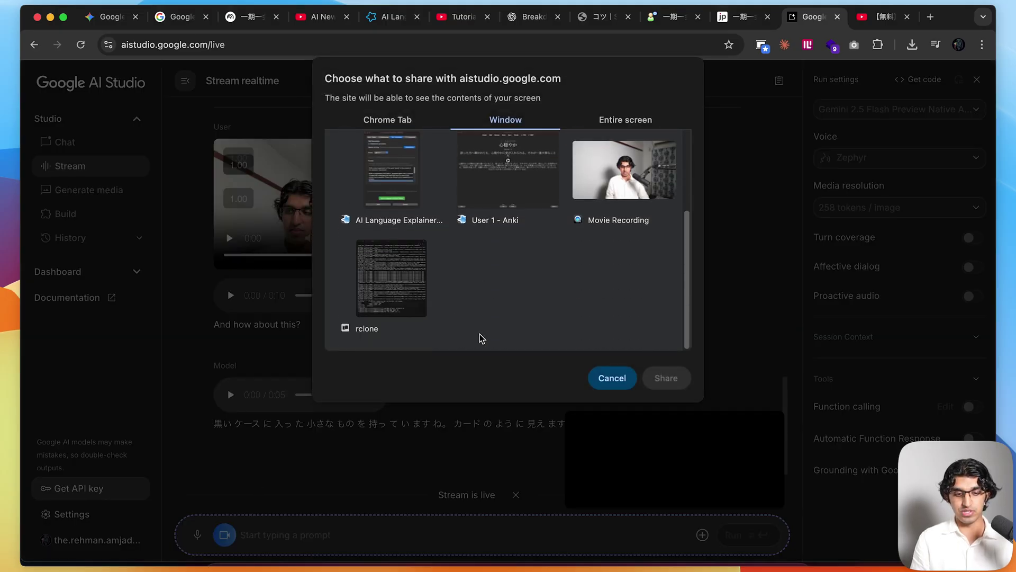
scroll(688, 222, up, 3)
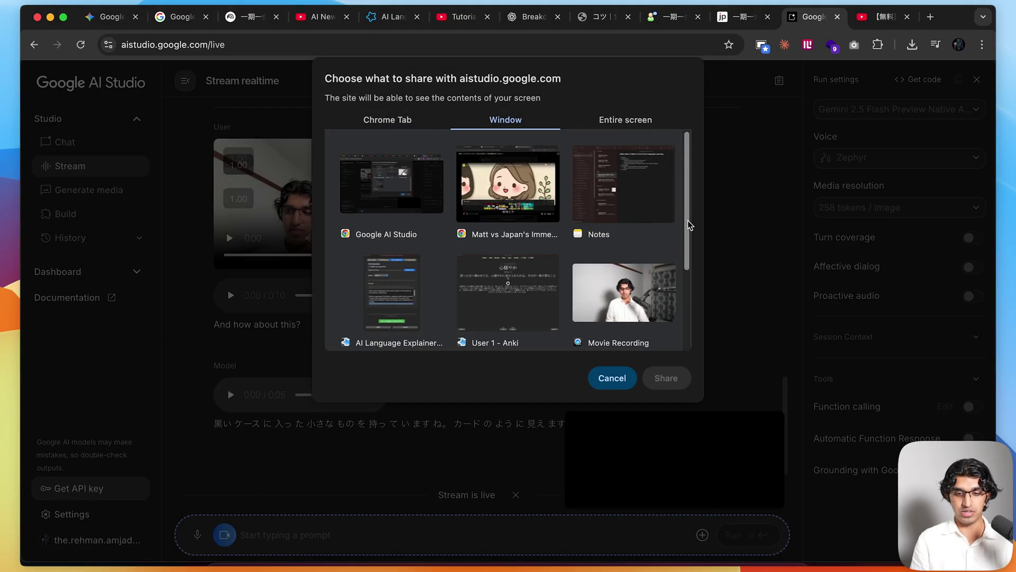
click(610, 380)
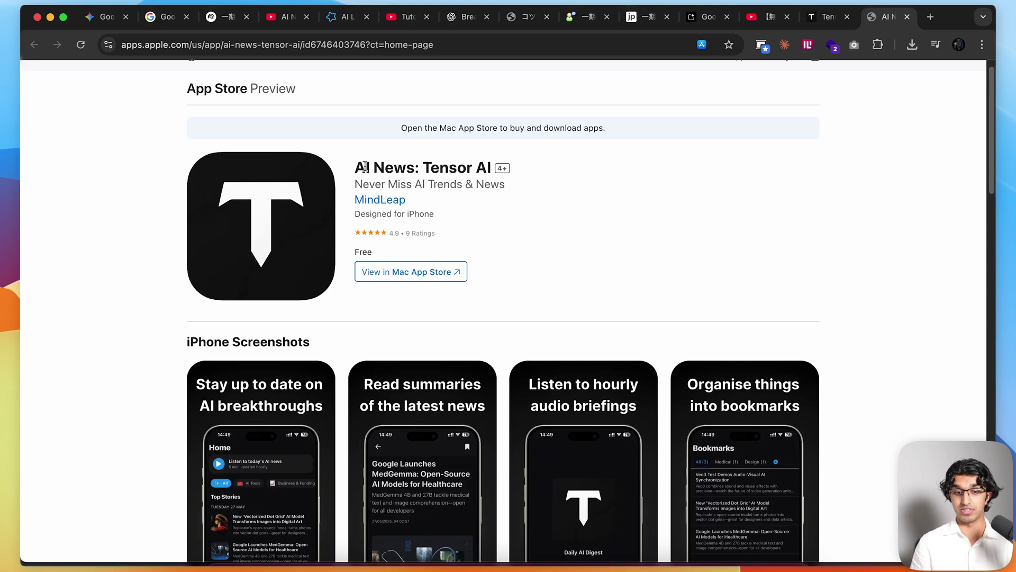
- Examine the AI News: Tensor AI page on the App Store, including its title and iPhone screenshots
drag(422, 167, 497, 168)
click(610, 200)
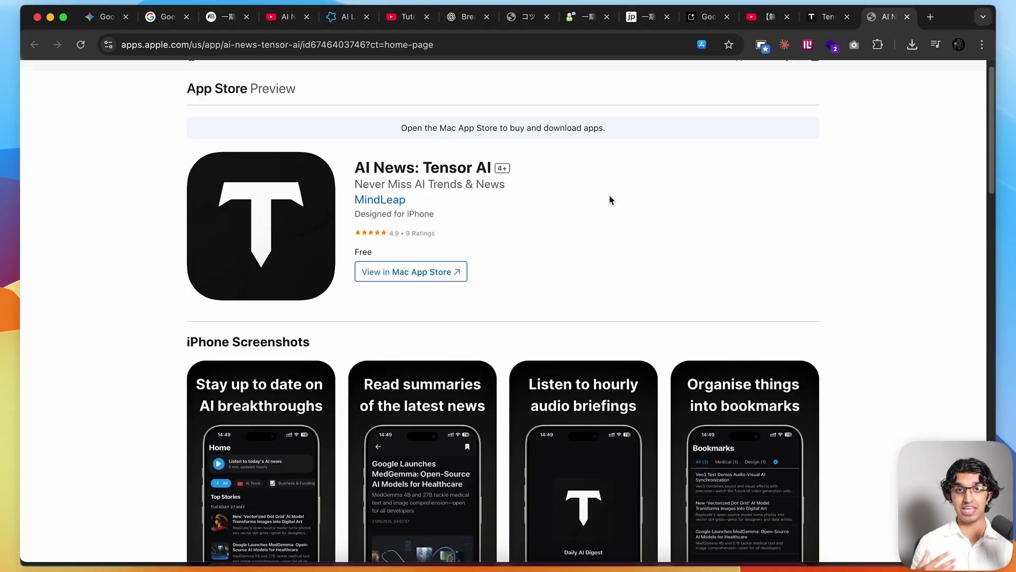
scroll(611, 200, down, 5)
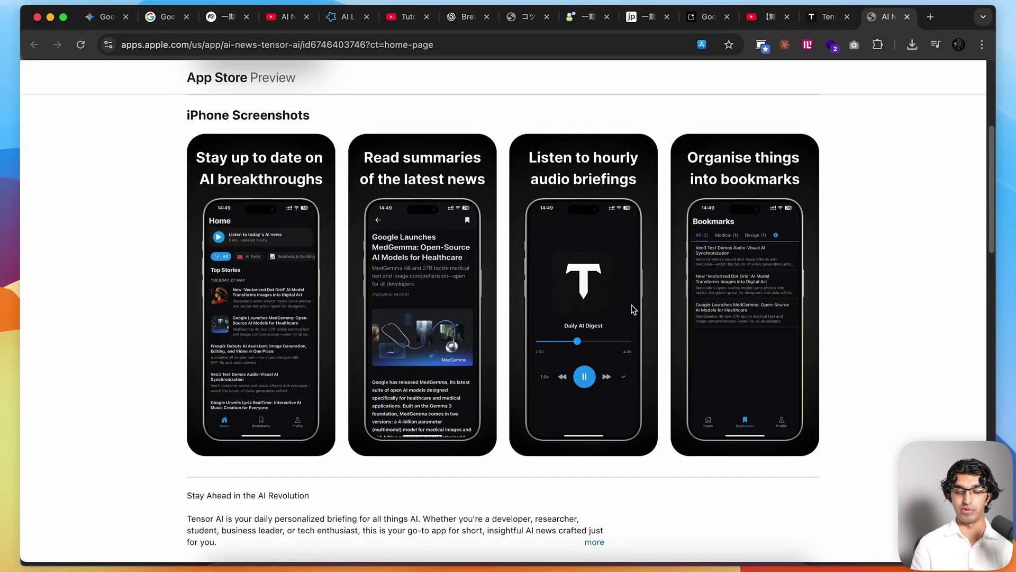
scroll(633, 309, up, 2)
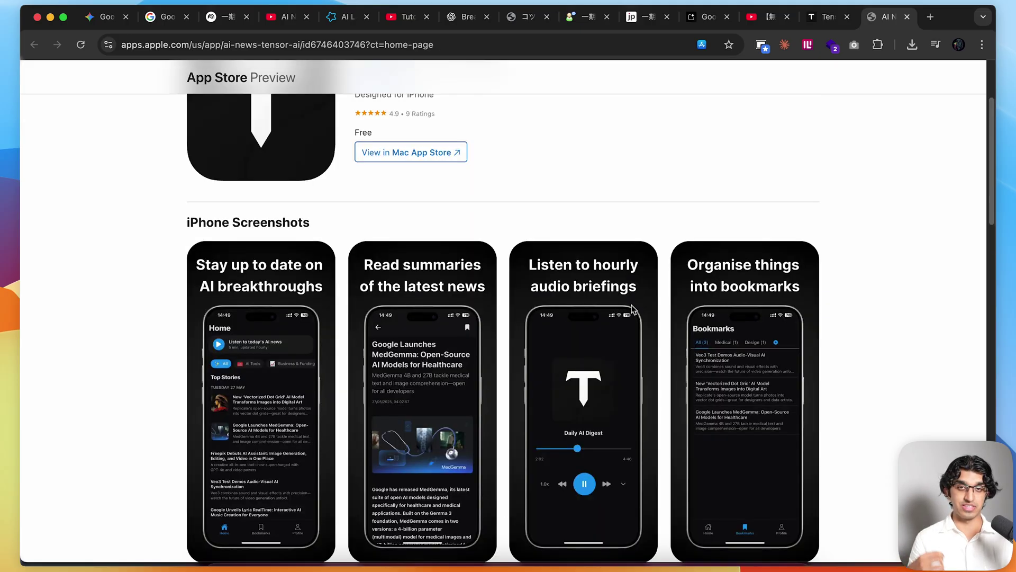